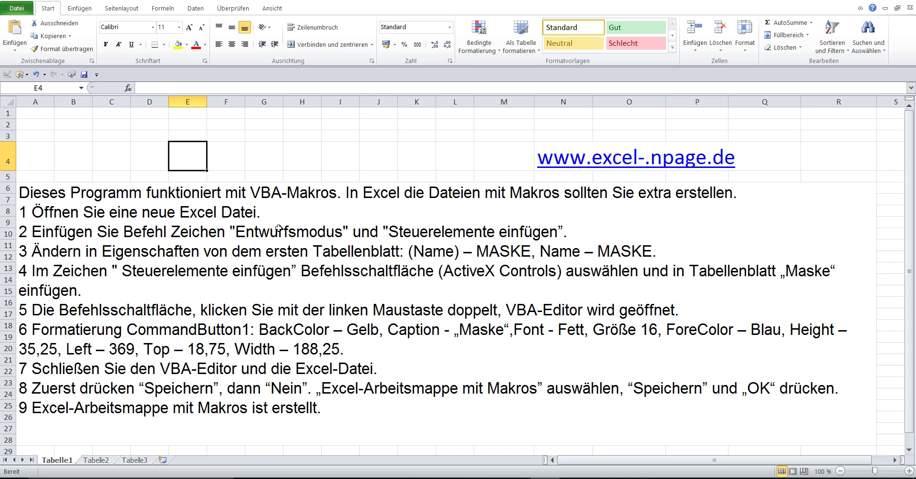
Review the opening sentence and steps 1–2 of the instruction text in A6
{"action": "left_click", "coordinate": [205, 199]}
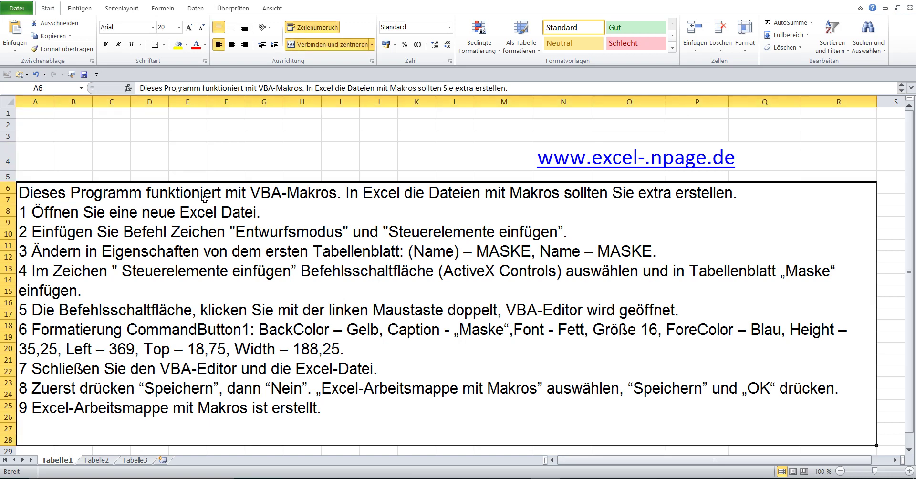
{"action": "double_click", "coordinate": [26, 192]}
{"action": "left_click_drag", "start_coordinate": [21, 192], "coordinate": [720, 195]}
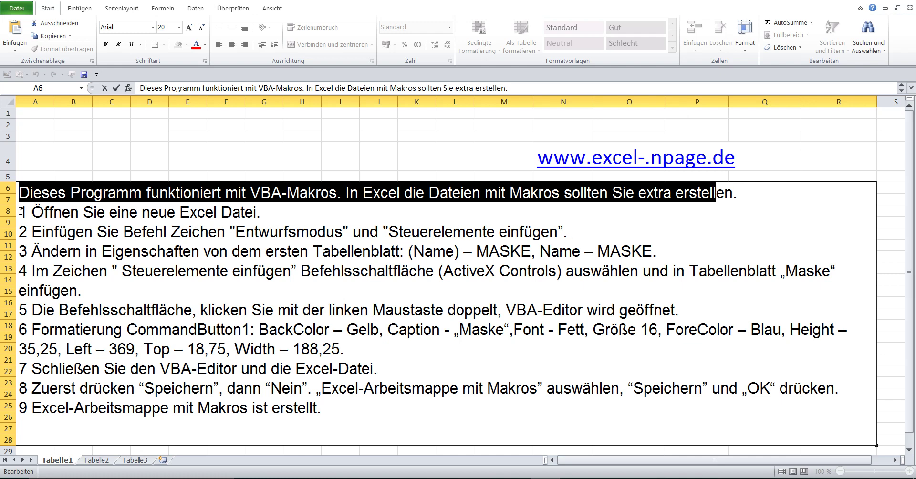
{"action": "left_click_drag", "start_coordinate": [19, 213], "coordinate": [281, 213]}
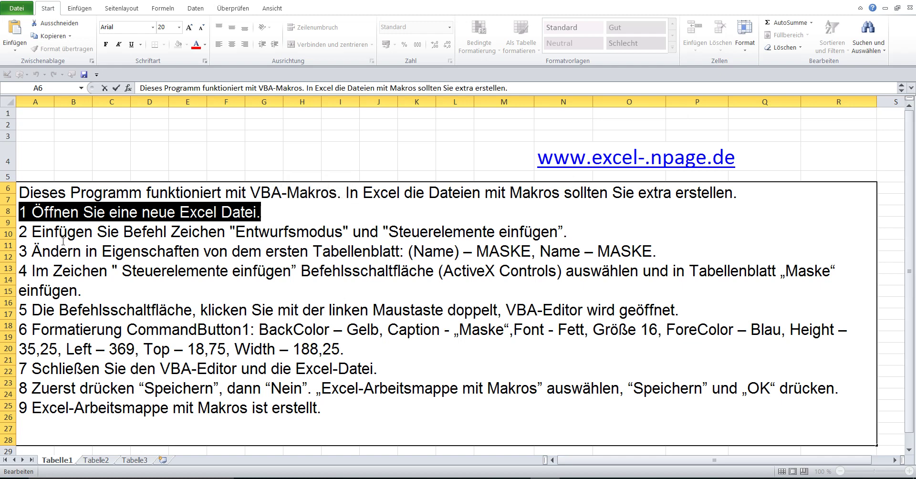
{"action": "left_click_drag", "start_coordinate": [23, 231], "coordinate": [592, 237]}
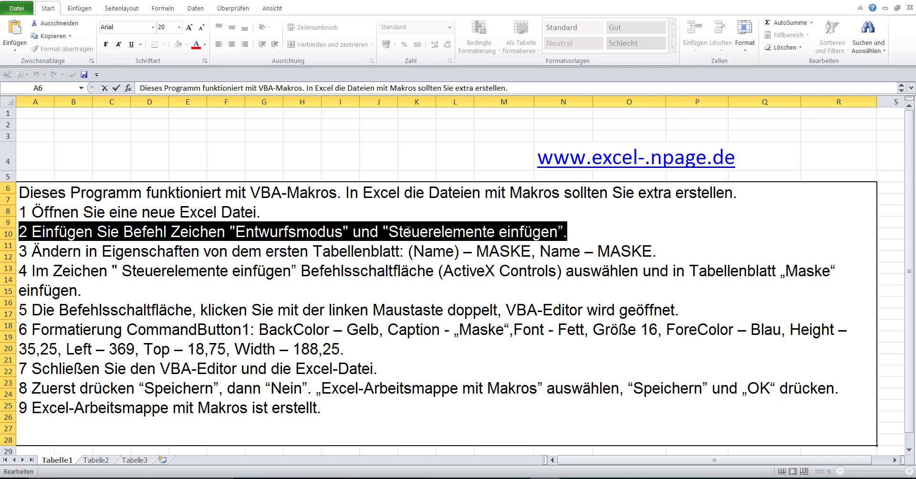
{"action": "left_click", "coordinate": [149, 136]}
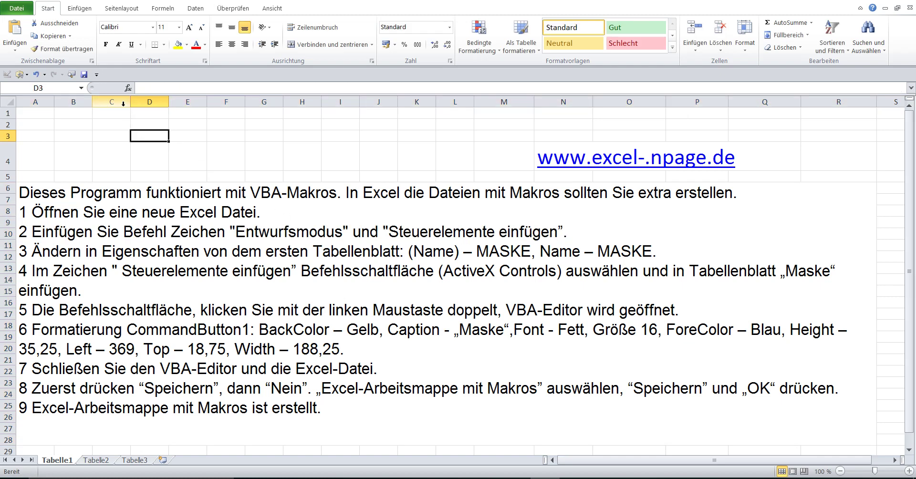
In Quick Access Toolbar settings, pick Entwurfsmodus from All Commands
{"action": "left_click", "coordinate": [97, 75]}
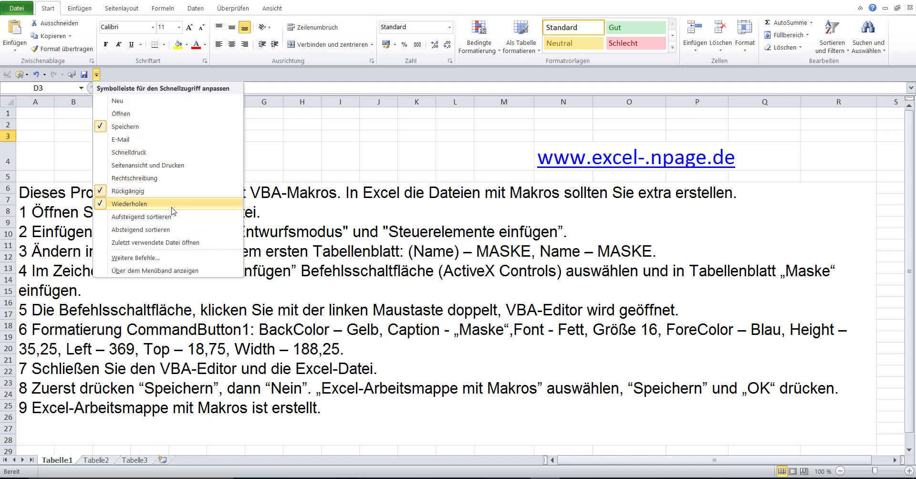
{"action": "left_click", "coordinate": [173, 264]}
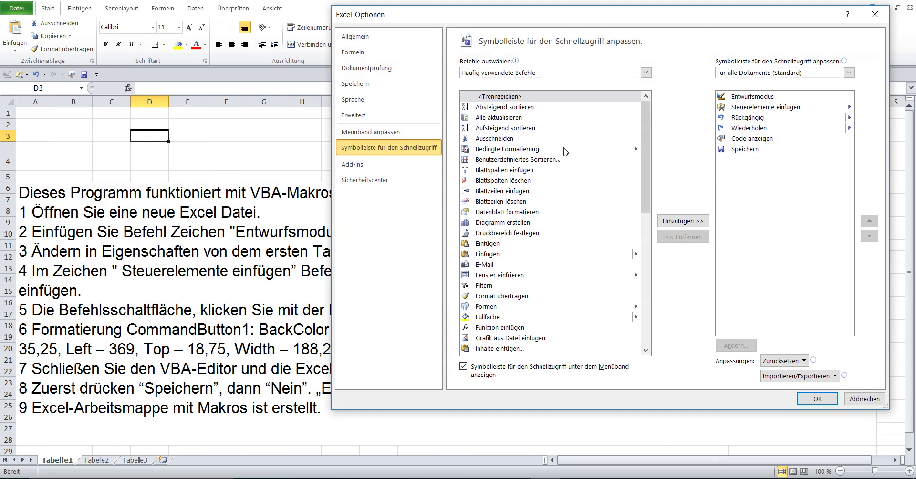
{"action": "left_click", "coordinate": [646, 73]}
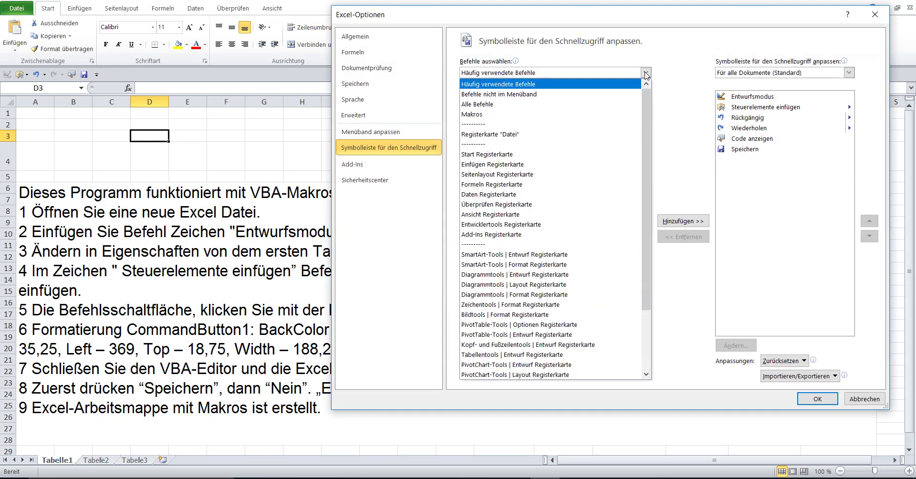
{"action": "left_click", "coordinate": [514, 105]}
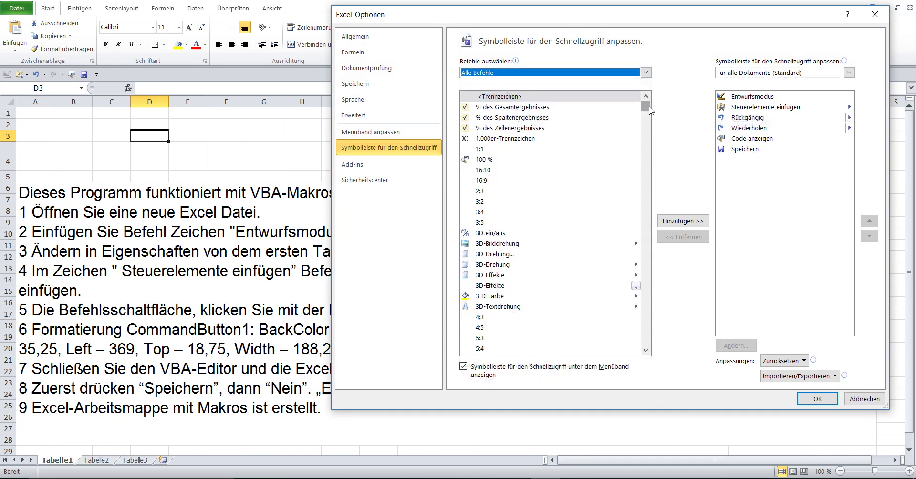
{"action": "left_click_drag", "start_coordinate": [648, 108], "coordinate": [649, 160]}
{"action": "scroll", "coordinate": [627, 175], "scroll_direction": "down", "scroll_amount": 4}
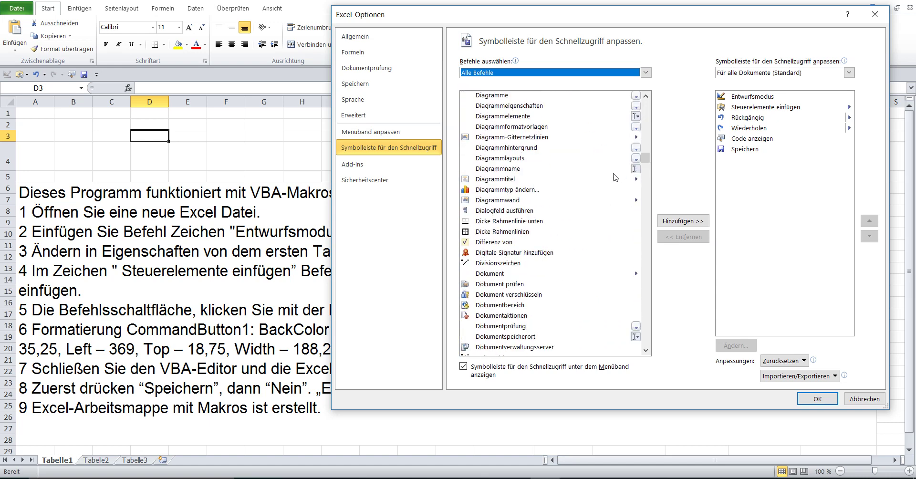
{"action": "scroll", "coordinate": [615, 177], "scroll_direction": "down", "scroll_amount": 5}
{"action": "scroll", "coordinate": [616, 177], "scroll_direction": "down", "scroll_amount": 5}
{"action": "scroll", "coordinate": [615, 178], "scroll_direction": "down", "scroll_amount": 5}
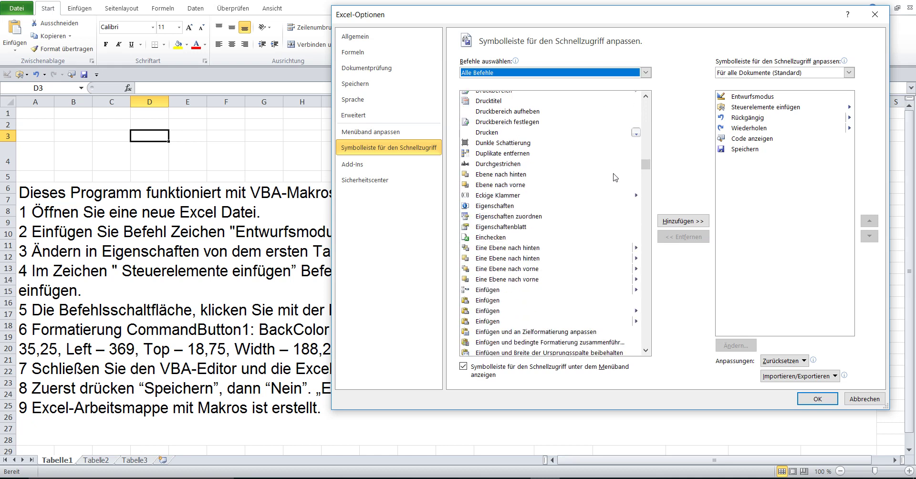
{"action": "scroll", "coordinate": [615, 177], "scroll_direction": "down", "scroll_amount": 3}
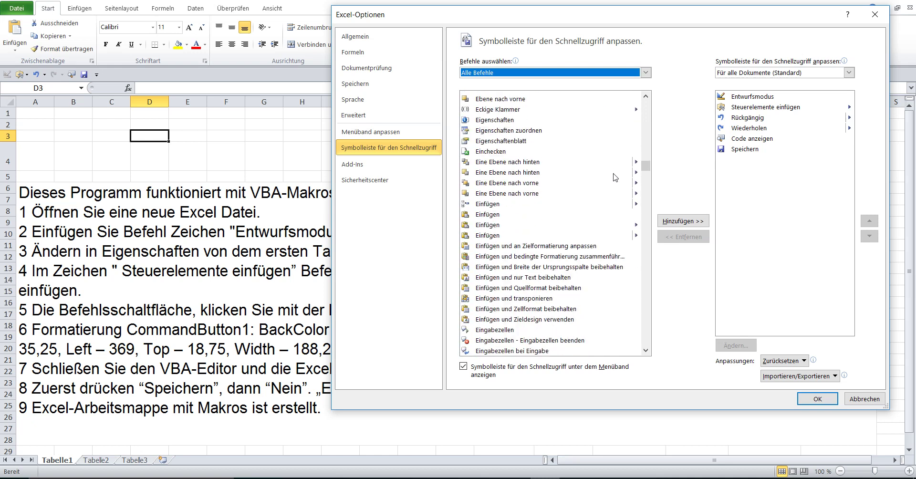
{"action": "scroll", "coordinate": [616, 177], "scroll_direction": "down", "scroll_amount": 3}
{"action": "scroll", "coordinate": [615, 178], "scroll_direction": "down", "scroll_amount": 3}
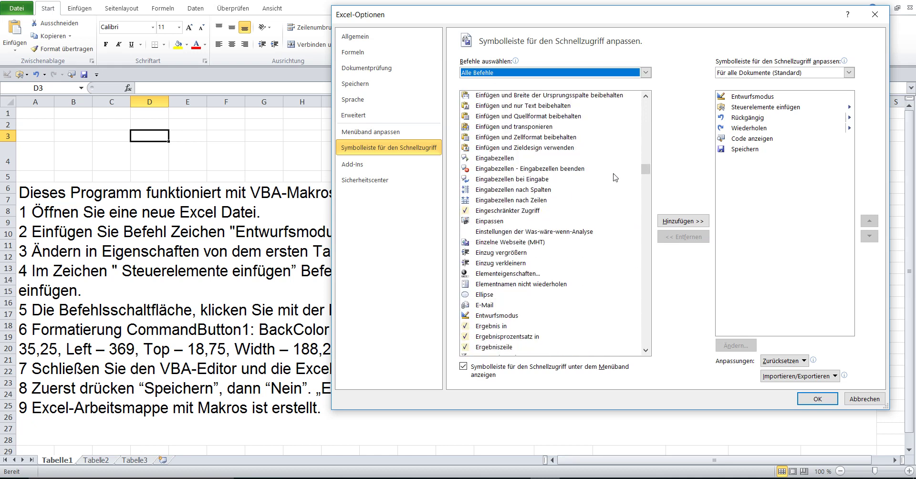
{"action": "scroll", "coordinate": [615, 178], "scroll_direction": "down", "scroll_amount": 3}
{"action": "scroll", "coordinate": [601, 189], "scroll_direction": "down", "scroll_amount": 2}
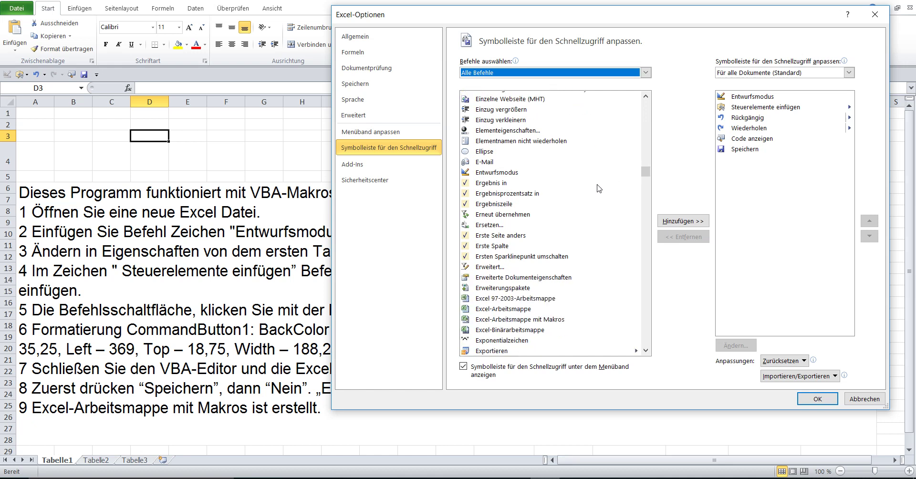
{"action": "left_click", "coordinate": [494, 175]}
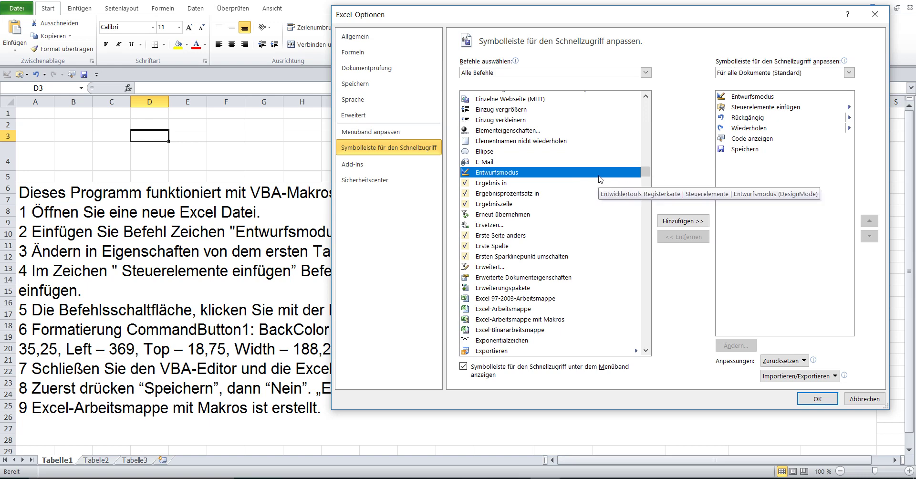
Pick Steuerelemente einfügen as well and confirm the Quick Access Toolbar settings
{"action": "scroll", "coordinate": [606, 193], "scroll_direction": "down", "scroll_amount": 4}
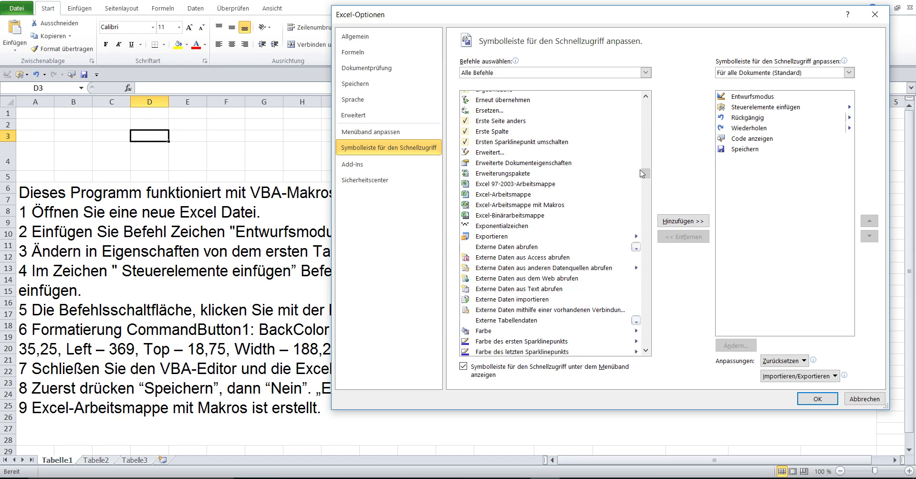
{"action": "left_click_drag", "start_coordinate": [646, 174], "coordinate": [642, 279]}
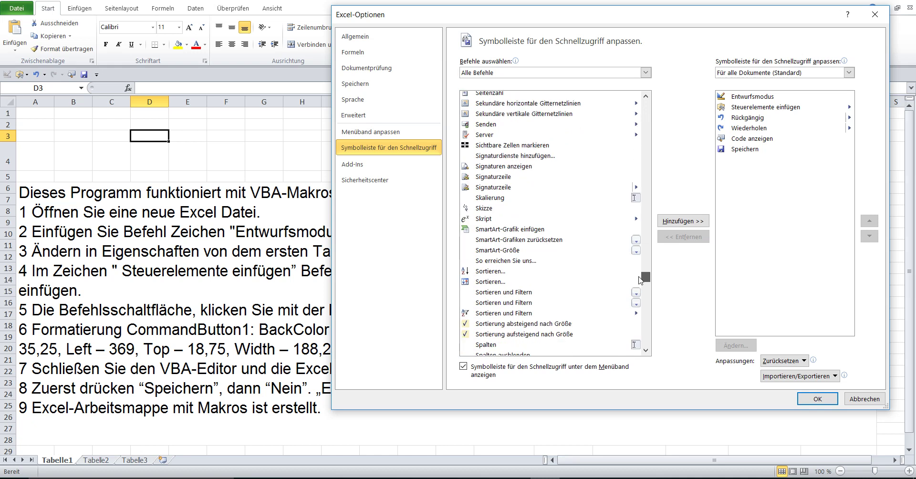
{"action": "scroll", "coordinate": [591, 220], "scroll_direction": "up", "scroll_amount": 3}
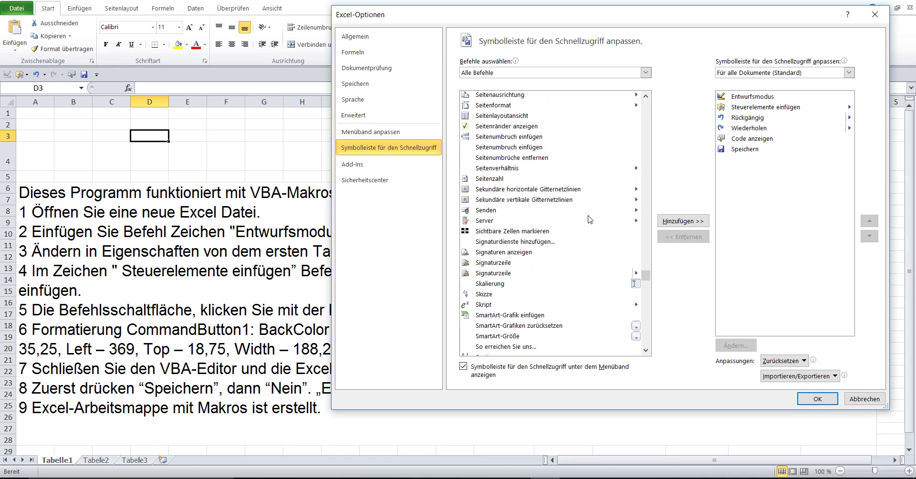
{"action": "scroll", "coordinate": [590, 220], "scroll_direction": "up", "scroll_amount": 2}
{"action": "scroll", "coordinate": [590, 219], "scroll_direction": "down", "scroll_amount": 2}
{"action": "scroll", "coordinate": [590, 219], "scroll_direction": "down", "scroll_amount": 2}
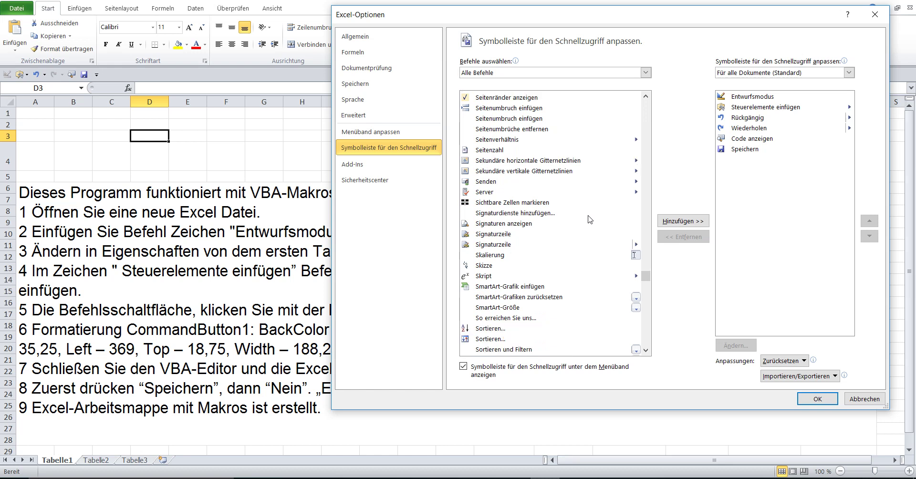
{"action": "scroll", "coordinate": [591, 219], "scroll_direction": "down", "scroll_amount": 3}
{"action": "scroll", "coordinate": [590, 220], "scroll_direction": "down", "scroll_amount": 3}
{"action": "scroll", "coordinate": [591, 219], "scroll_direction": "down", "scroll_amount": 3}
{"action": "scroll", "coordinate": [590, 219], "scroll_direction": "down", "scroll_amount": 4}
{"action": "scroll", "coordinate": [591, 220], "scroll_direction": "down", "scroll_amount": 3}
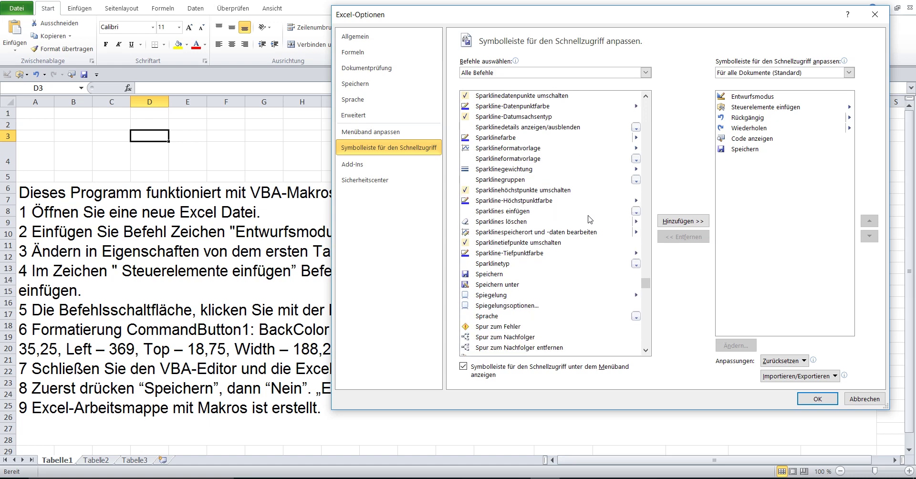
{"action": "scroll", "coordinate": [590, 220], "scroll_direction": "down", "scroll_amount": 3}
{"action": "scroll", "coordinate": [591, 220], "scroll_direction": "down", "scroll_amount": 2}
{"action": "scroll", "coordinate": [590, 219], "scroll_direction": "down", "scroll_amount": 3}
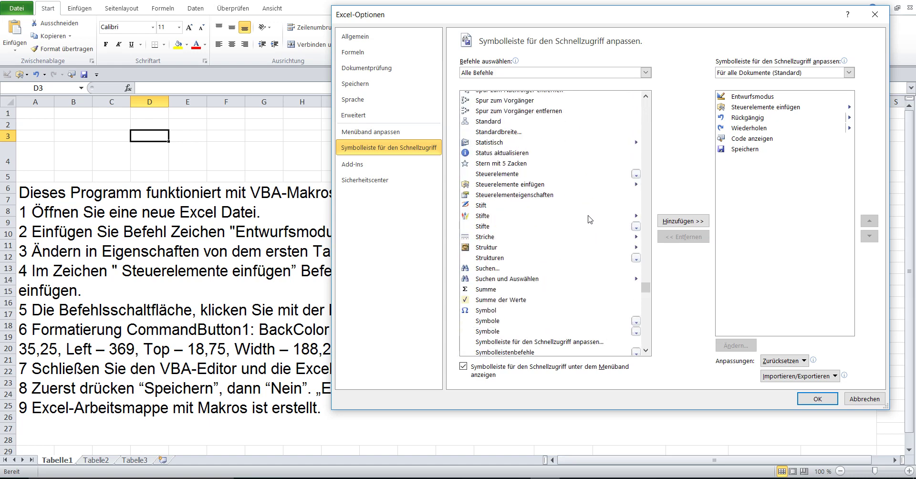
{"action": "scroll", "coordinate": [591, 220], "scroll_direction": "down", "scroll_amount": 2}
{"action": "scroll", "coordinate": [590, 219], "scroll_direction": "down", "scroll_amount": 2}
{"action": "scroll", "coordinate": [591, 219], "scroll_direction": "down", "scroll_amount": 3}
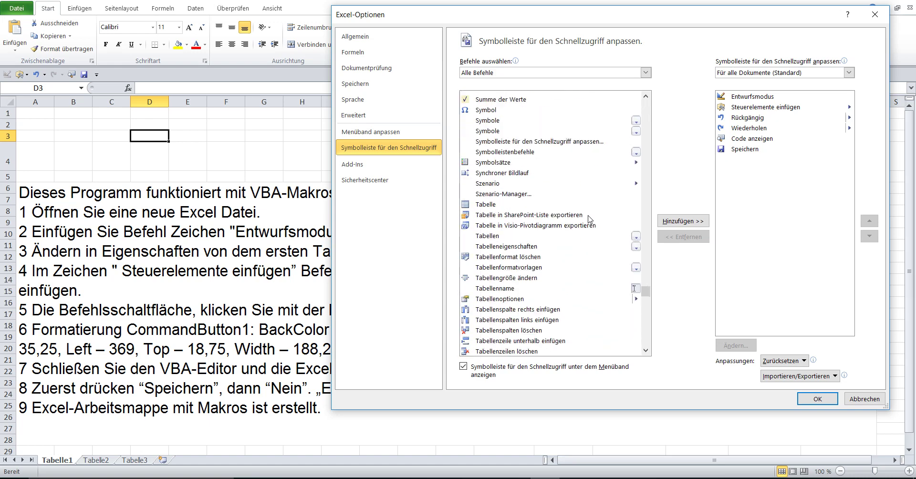
{"action": "scroll", "coordinate": [591, 220], "scroll_direction": "up", "scroll_amount": 2}
{"action": "scroll", "coordinate": [591, 220], "scroll_direction": "up", "scroll_amount": 1}
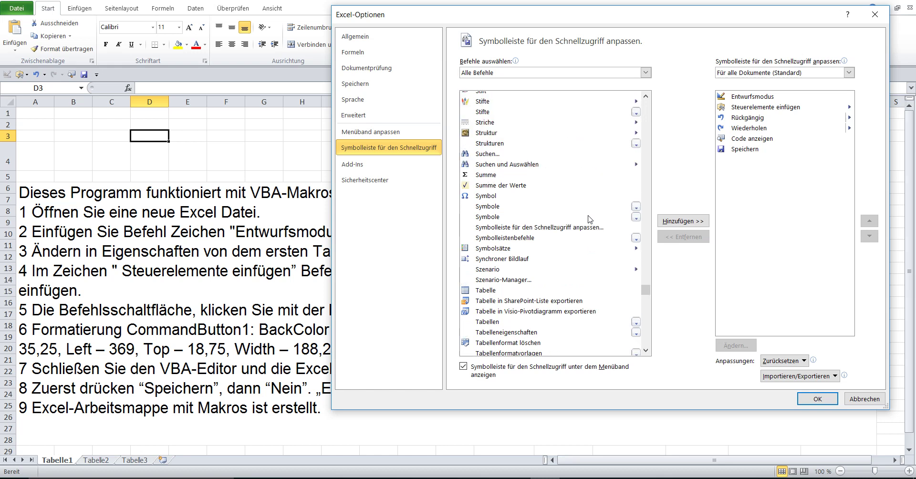
{"action": "scroll", "coordinate": [591, 220], "scroll_direction": "up", "scroll_amount": 2}
{"action": "scroll", "coordinate": [590, 220], "scroll_direction": "up", "scroll_amount": 2}
{"action": "scroll", "coordinate": [590, 220], "scroll_direction": "up", "scroll_amount": 1}
{"action": "scroll", "coordinate": [591, 219], "scroll_direction": "down", "scroll_amount": 1}
{"action": "left_click", "coordinate": [518, 186]}
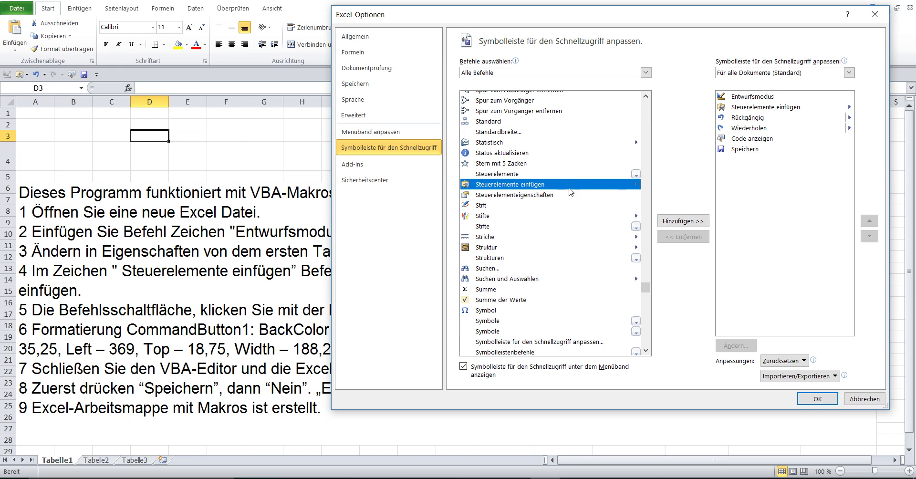
{"action": "left_click", "coordinate": [822, 400]}
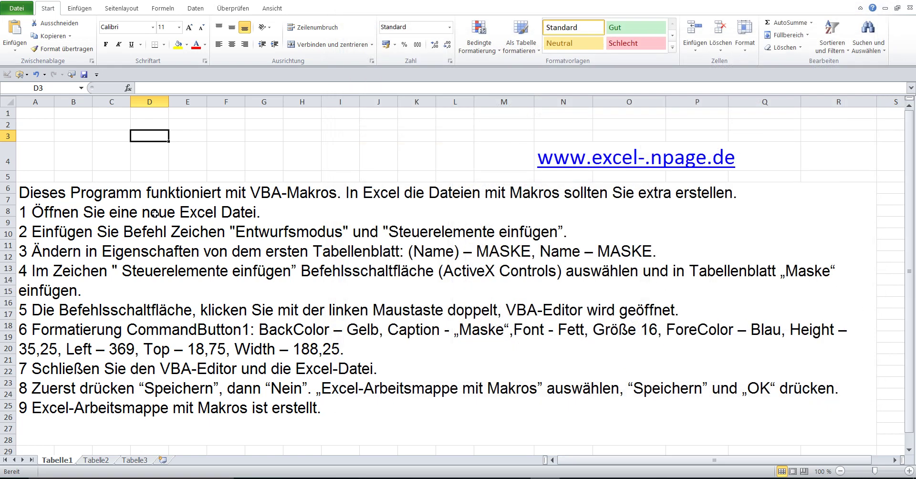
Read step 3 about renaming the sheet, then show the code of sheet Tabelle1
{"action": "double_click", "coordinate": [156, 227]}
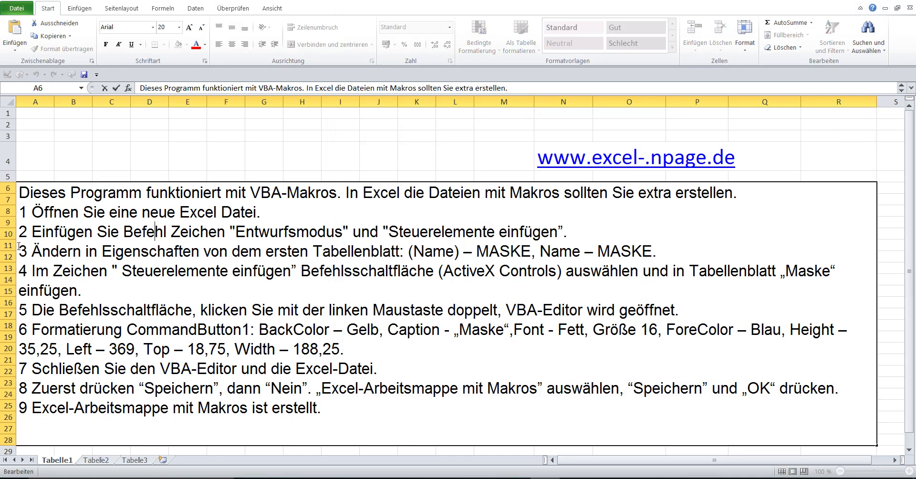
{"action": "left_click_drag", "start_coordinate": [19, 252], "coordinate": [672, 254]}
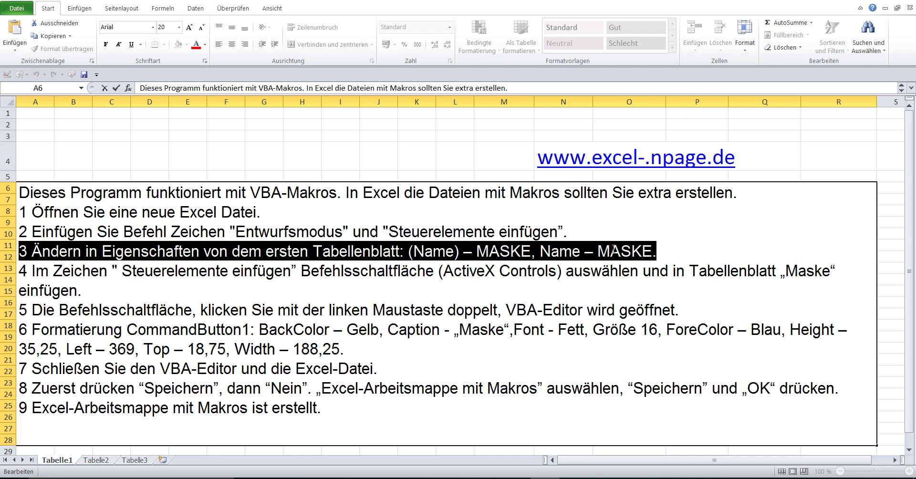
{"action": "left_click", "coordinate": [213, 144]}
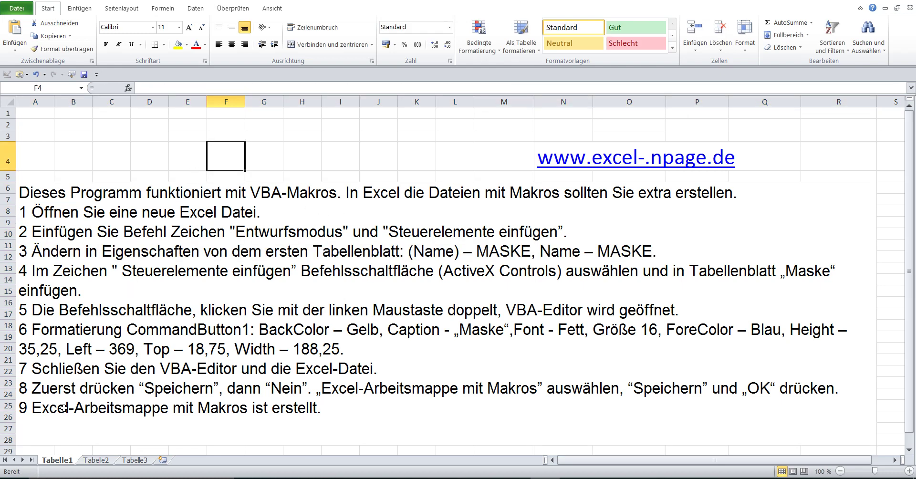
{"action": "right_click", "coordinate": [64, 463]}
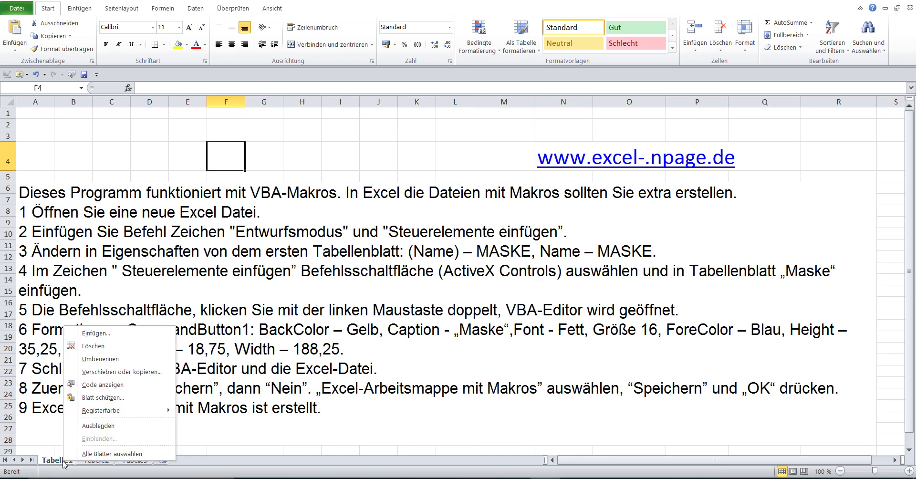
{"action": "left_click", "coordinate": [129, 388]}
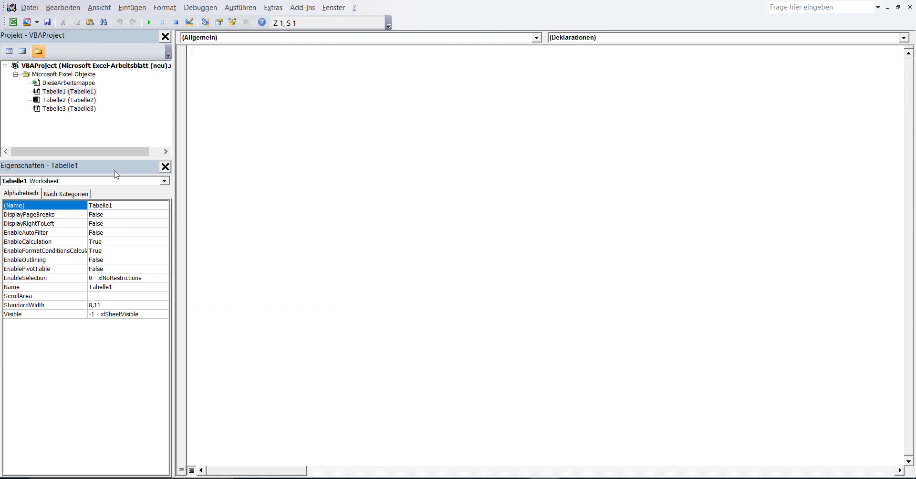
Change the first sheet's code name (Name) from Tabelle1 to MASKE
{"action": "left_click_drag", "start_coordinate": [115, 159], "coordinate": [116, 224]}
{"action": "left_click", "coordinate": [113, 271]}
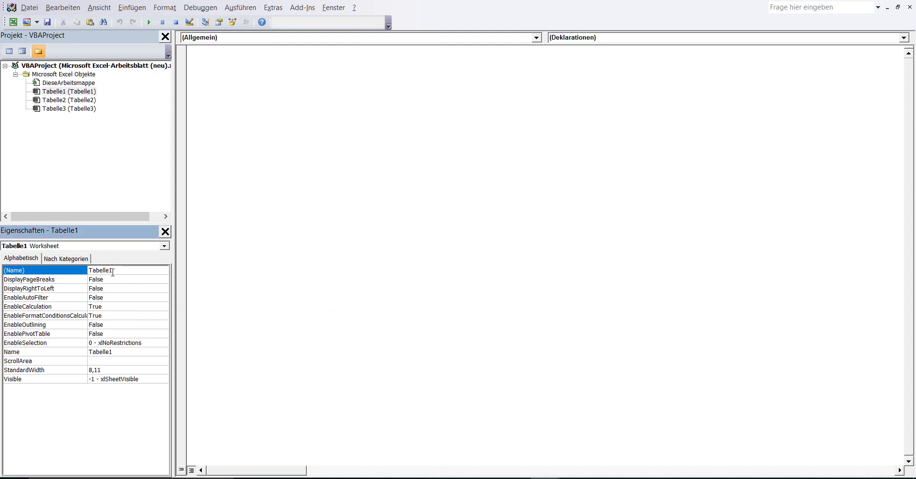
{"action": "double_click", "coordinate": [114, 271]}
{"action": "type", "text": "MASKE"}
Set the sheet's Name property to MASKE and return to the Excel workbook
{"action": "left_click", "coordinate": [123, 352]}
{"action": "double_click", "coordinate": [118, 352]}
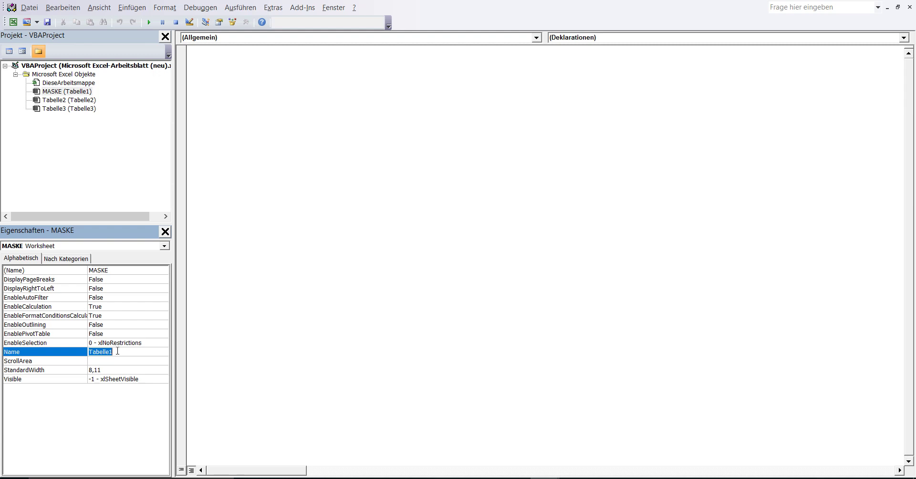
{"action": "type", "text": "MAS"}
{"action": "mouse_move", "coordinate": [547, 476]}
{"action": "left_click", "coordinate": [501, 432]}
{"action": "double_click", "coordinate": [299, 305]}
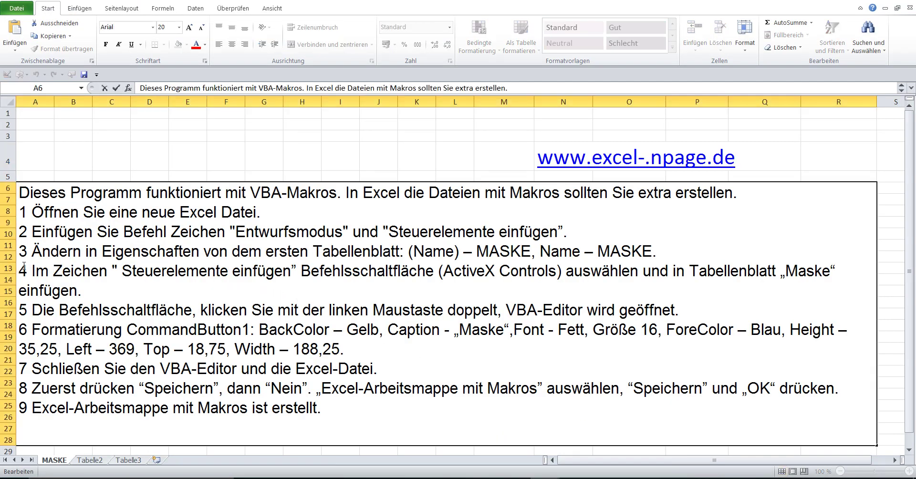
Read step 4, then place an ActiveX command button in row 3 near column F
{"action": "left_click_drag", "start_coordinate": [19, 270], "coordinate": [86, 286]}
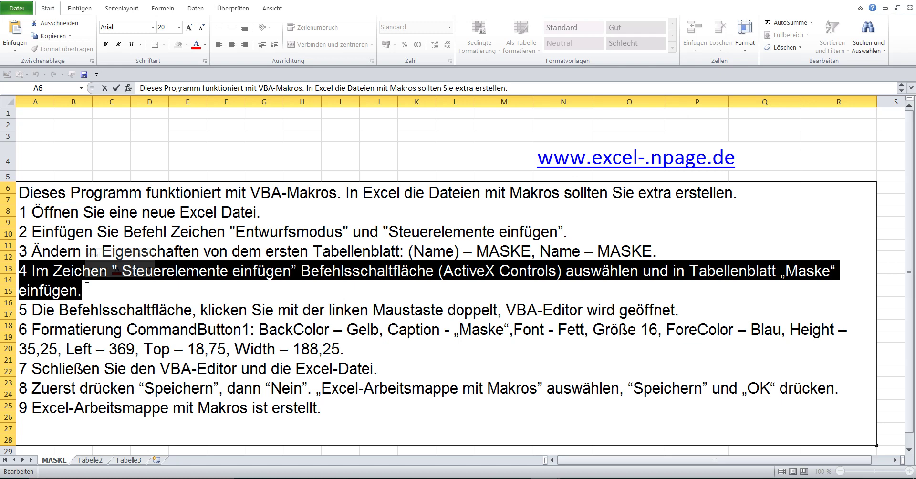
{"action": "left_click", "coordinate": [87, 148]}
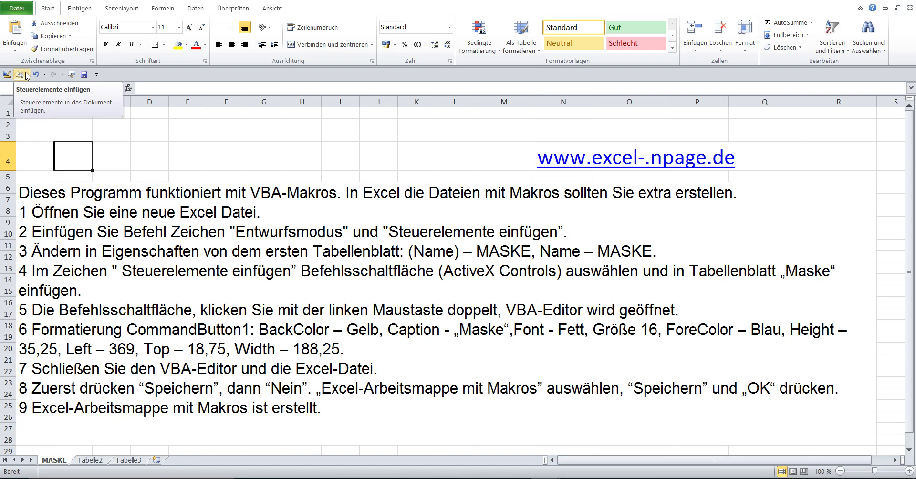
{"action": "left_click", "coordinate": [26, 75]}
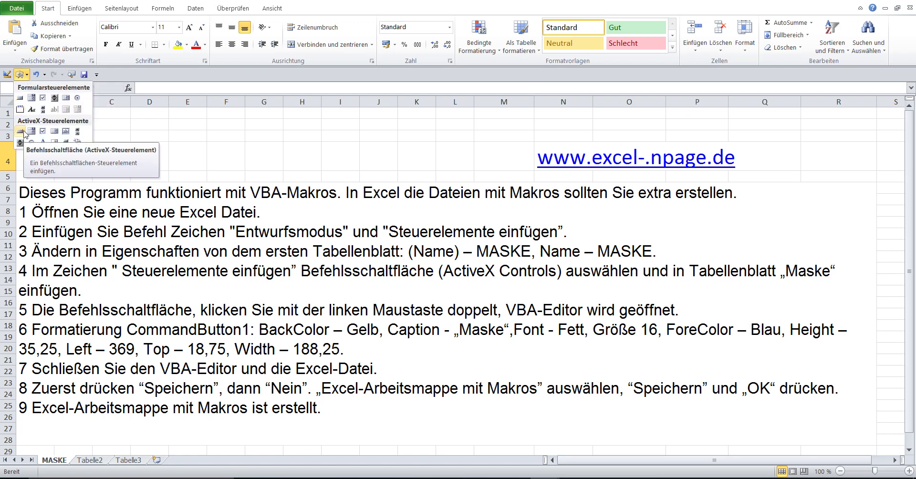
{"action": "left_click", "coordinate": [20, 132]}
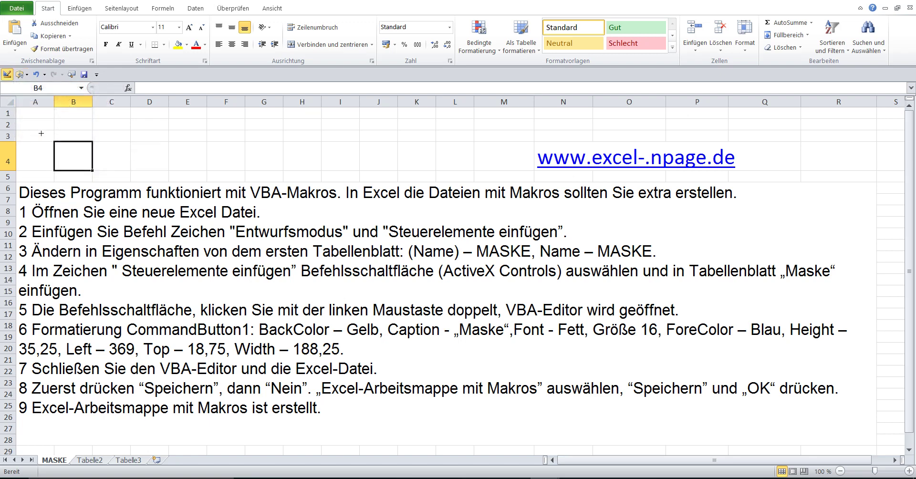
{"action": "left_click", "coordinate": [220, 136]}
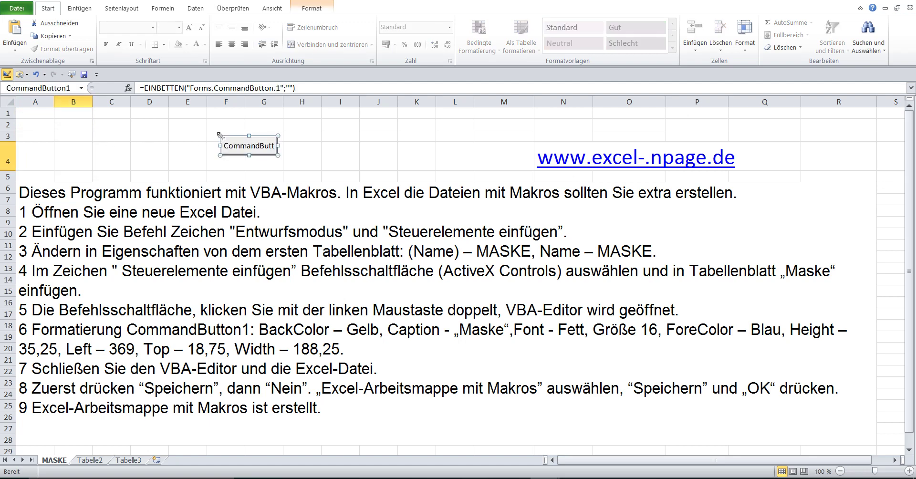
Review instruction steps 5 and 6 in the text cell
{"action": "double_click", "coordinate": [139, 255]}
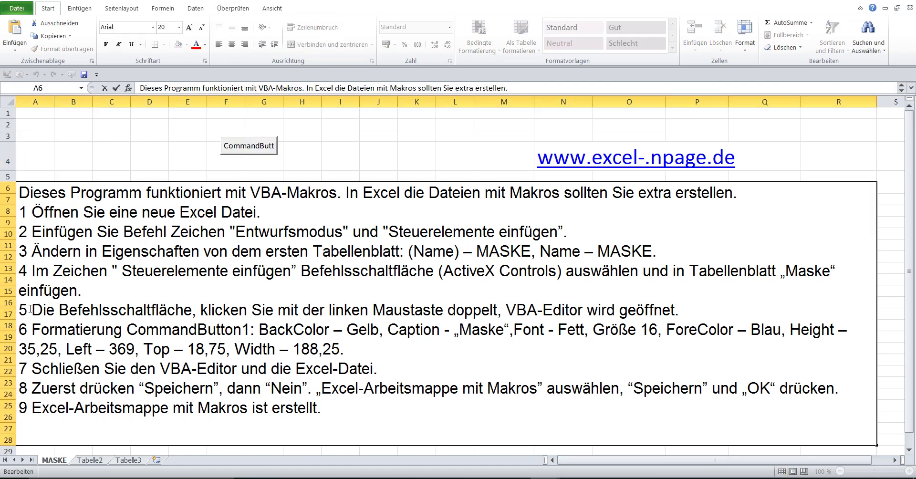
{"action": "left_click_drag", "start_coordinate": [29, 309], "coordinate": [362, 347]}
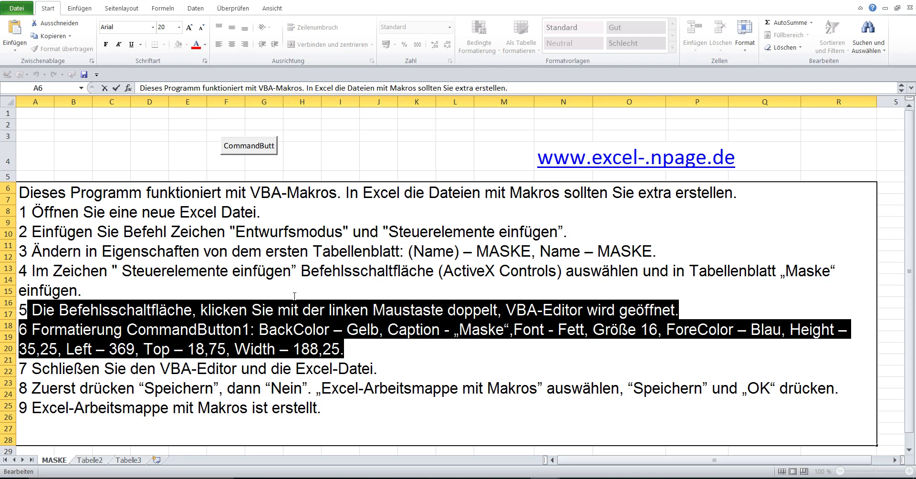
{"action": "left_click", "coordinate": [316, 147]}
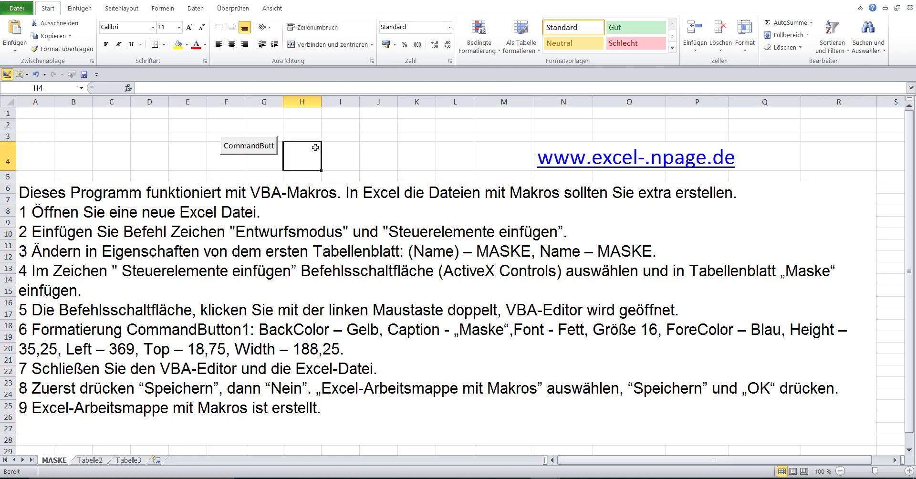
Open CommandButton1's empty Click procedure and its properties in the VBA editor
{"action": "double_click", "coordinate": [255, 145]}
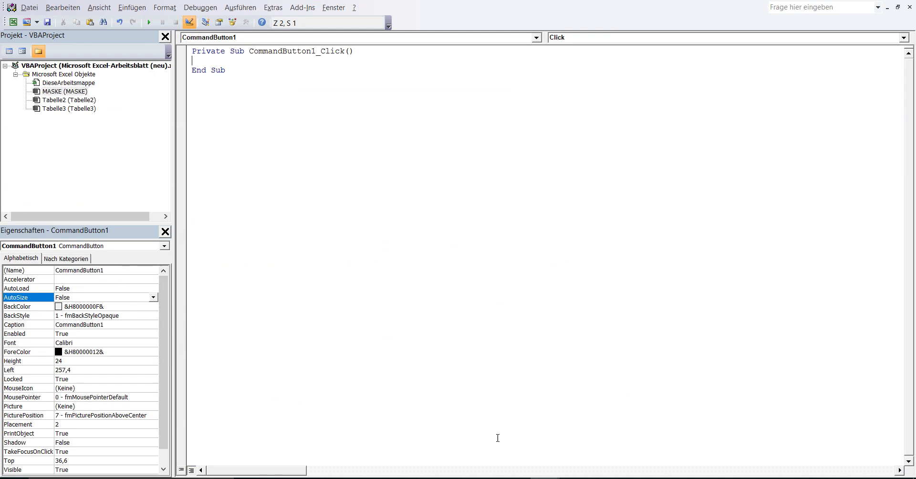
{"action": "mouse_move", "coordinate": [544, 475]}
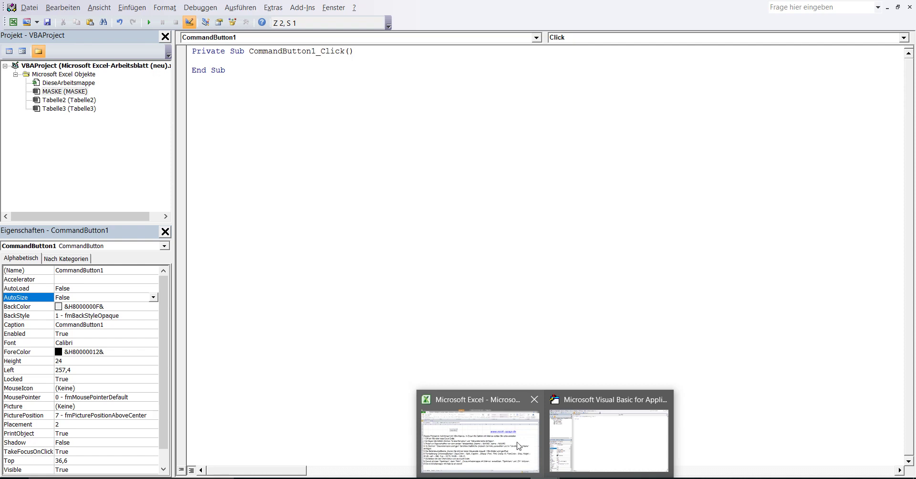
{"action": "mouse_move", "coordinate": [518, 445]}
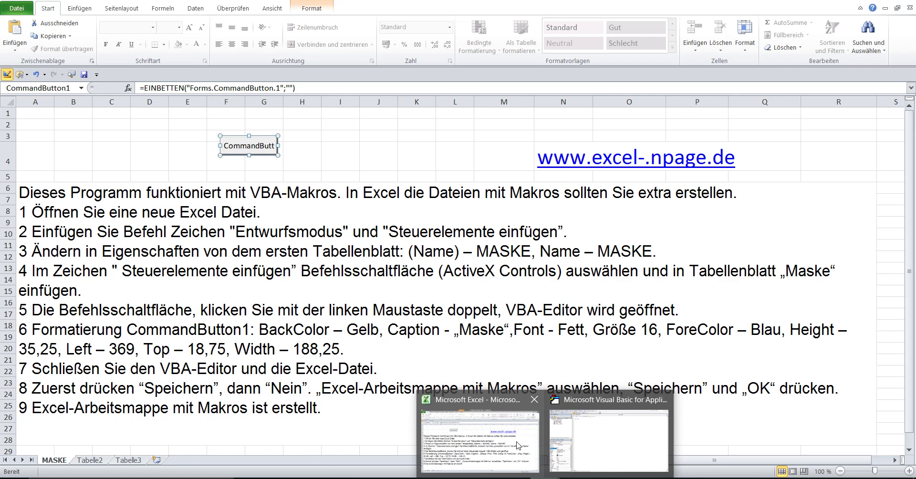
{"action": "left_click", "coordinate": [608, 442]}
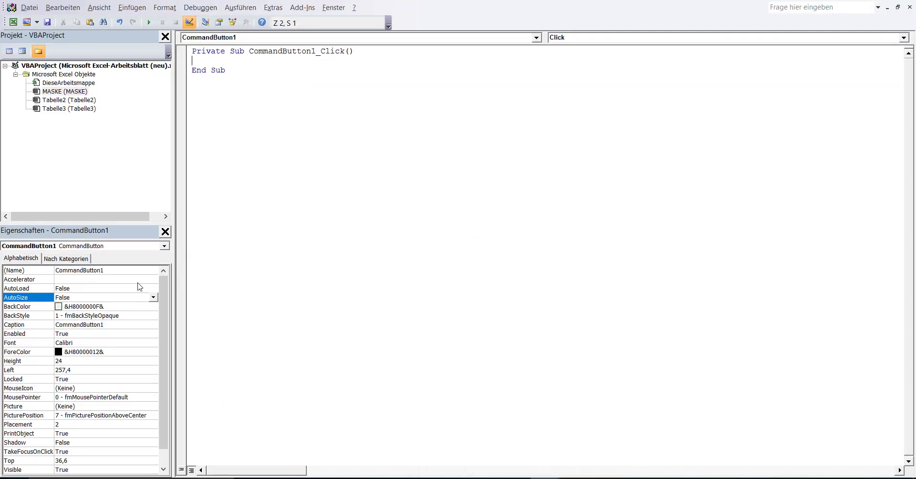
Set the button's BackColor to yellow from the palette
{"action": "left_click", "coordinate": [119, 308]}
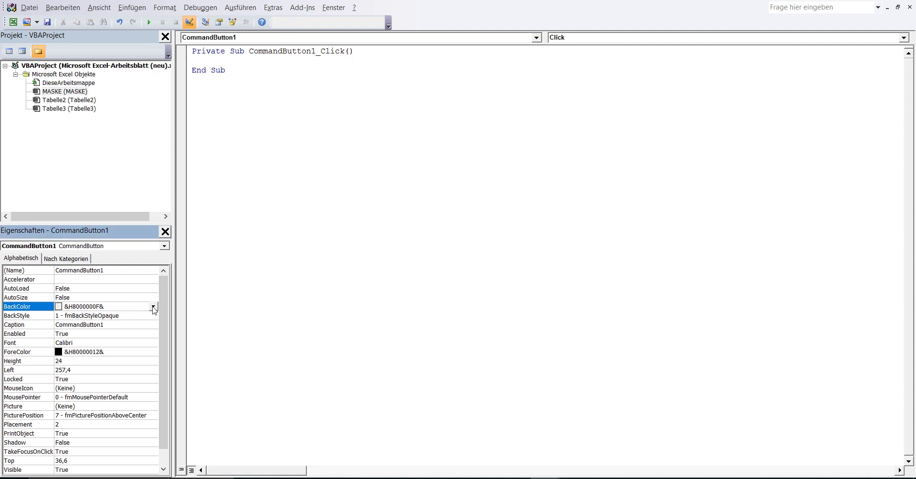
{"action": "left_click", "coordinate": [153, 308]}
{"action": "left_click", "coordinate": [53, 318]}
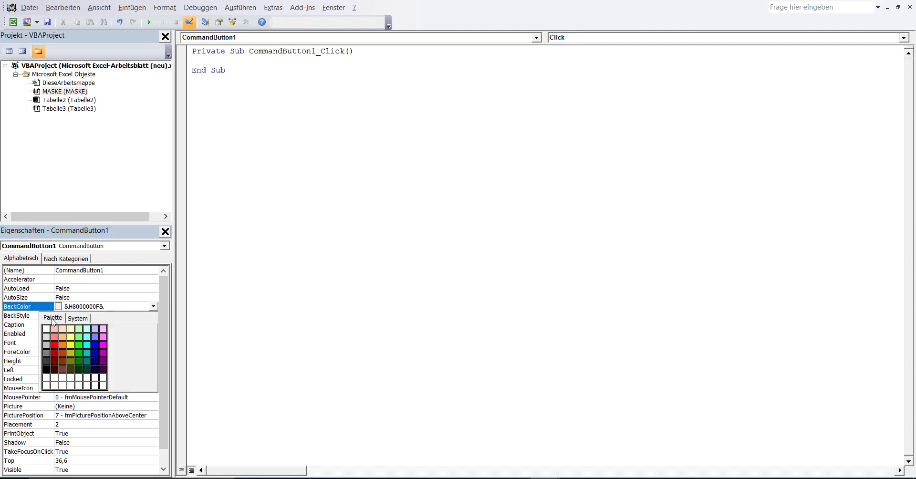
{"action": "left_click", "coordinate": [70, 345]}
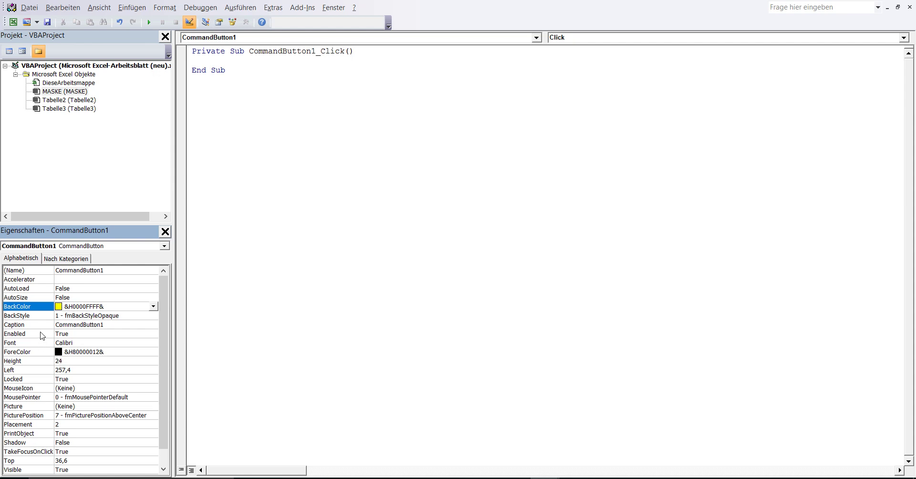
Change the button's caption to Maske and open its Font settings
{"action": "left_click", "coordinate": [122, 326]}
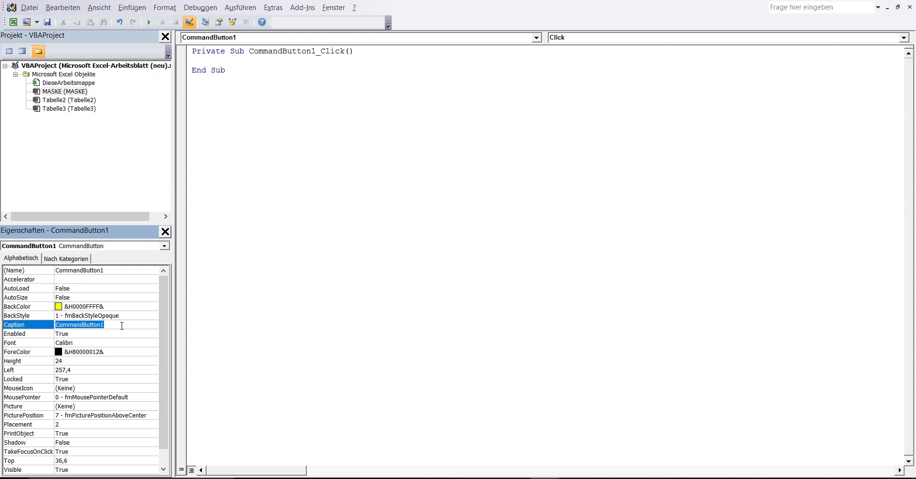
{"action": "type", "text": "Maske"}
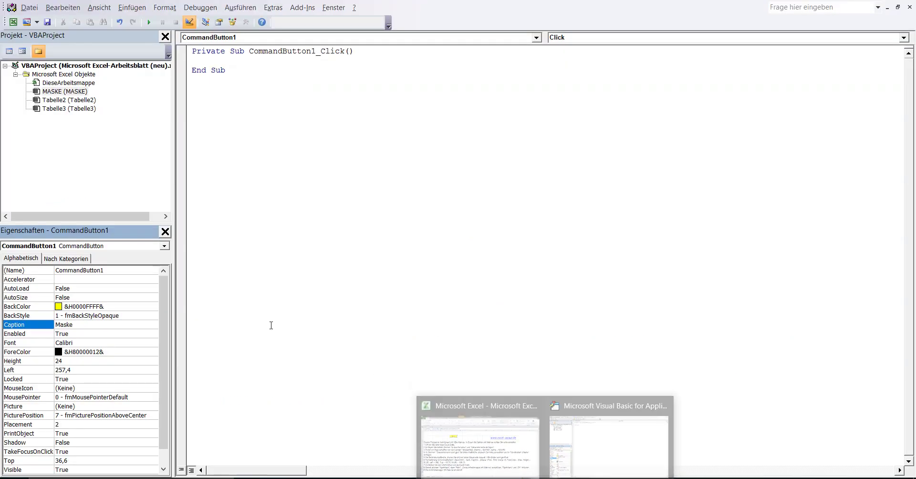
{"action": "left_click", "coordinate": [609, 443]}
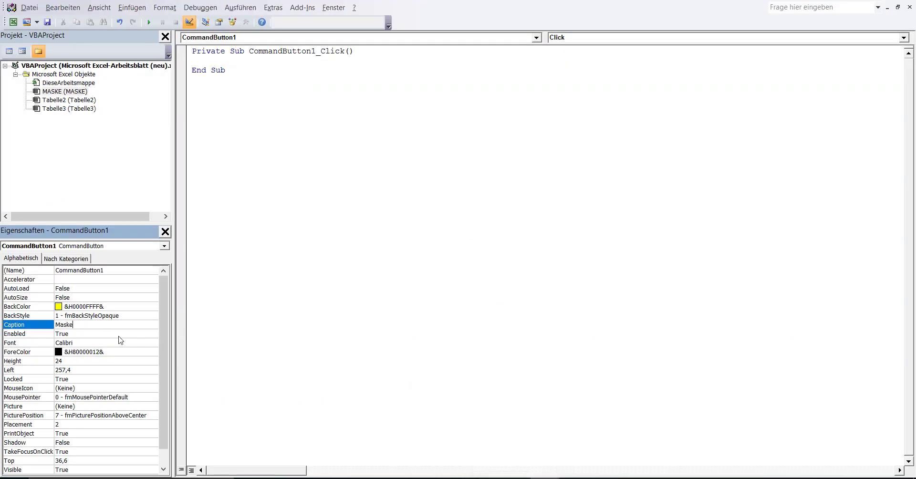
{"action": "left_click", "coordinate": [77, 343]}
{"action": "left_click", "coordinate": [154, 344]}
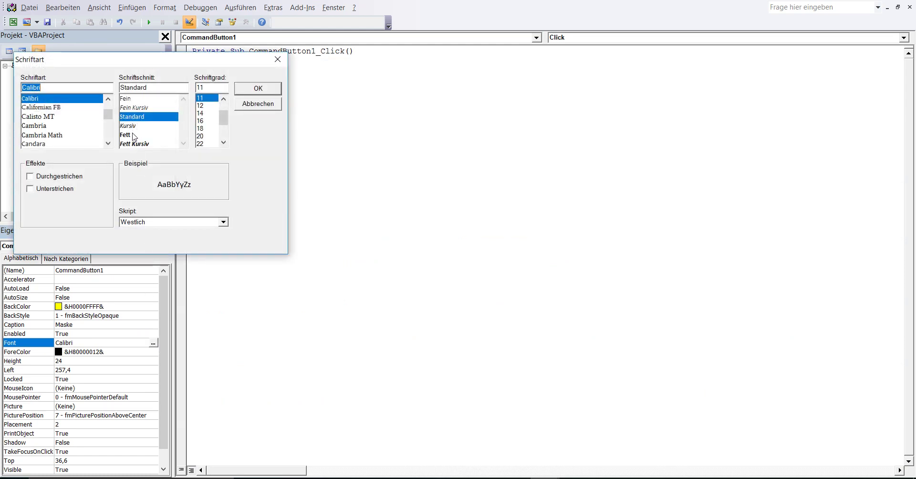
Set the button font to Calibri bold (Fett) at size 16
{"action": "left_click", "coordinate": [137, 134]}
{"action": "left_click", "coordinate": [205, 122]}
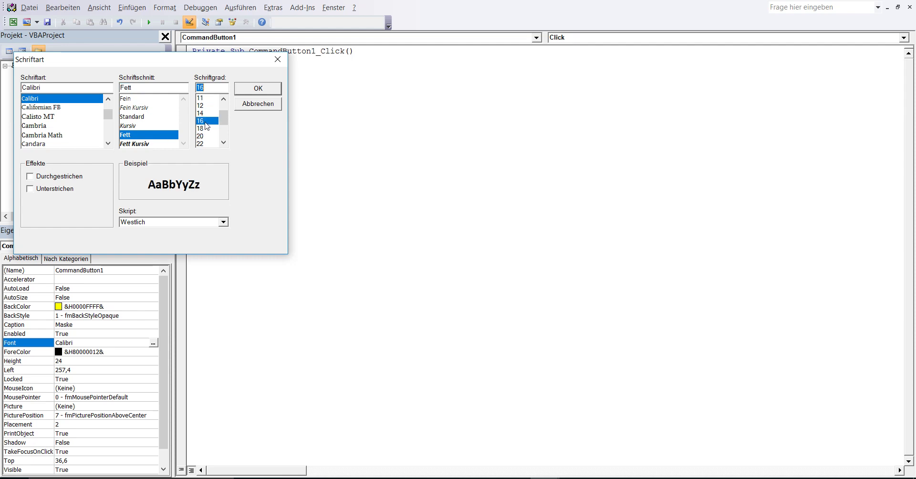
{"action": "left_click", "coordinate": [247, 92]}
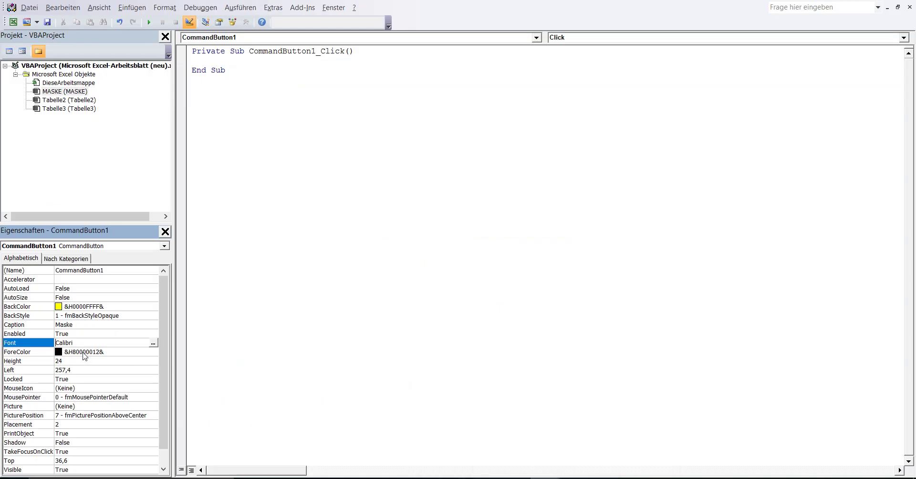
Set the button's ForeColor to palette dark blue (&H00C00000&) and enter Height 32,5
{"action": "left_click", "coordinate": [110, 353]}
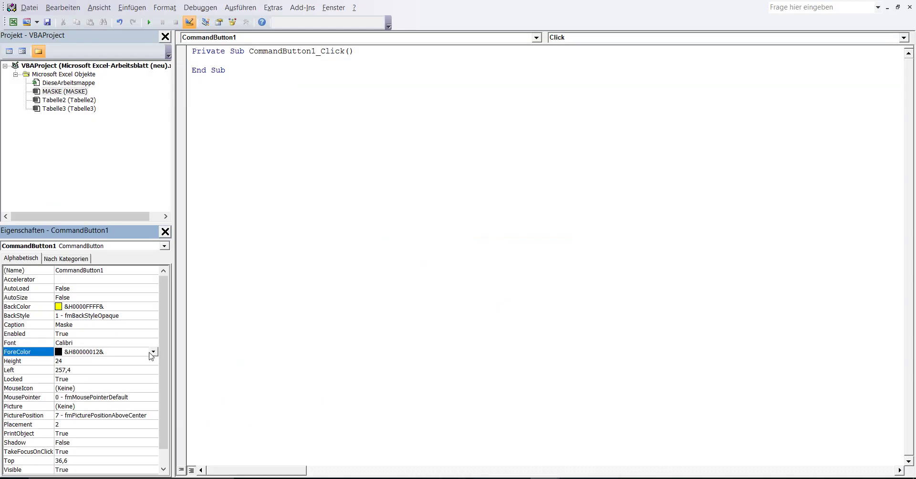
{"action": "left_click", "coordinate": [153, 353]}
{"action": "left_click", "coordinate": [46, 365]}
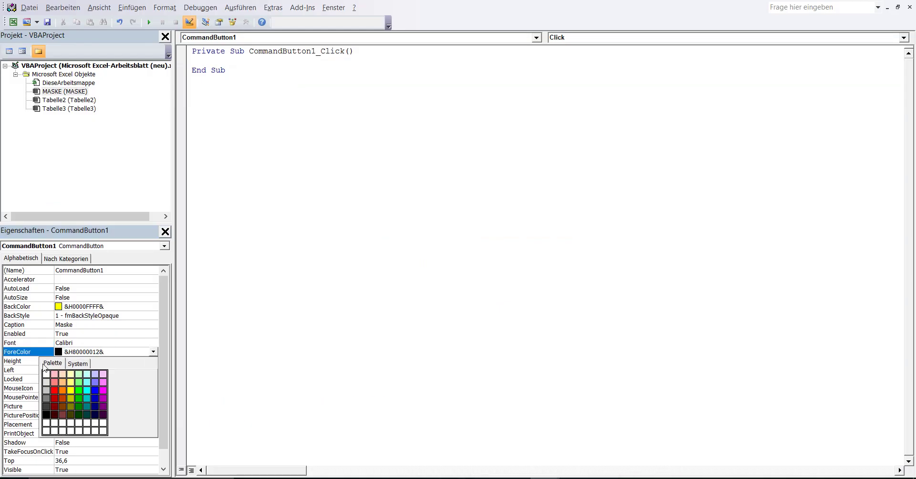
{"action": "left_click", "coordinate": [94, 398]}
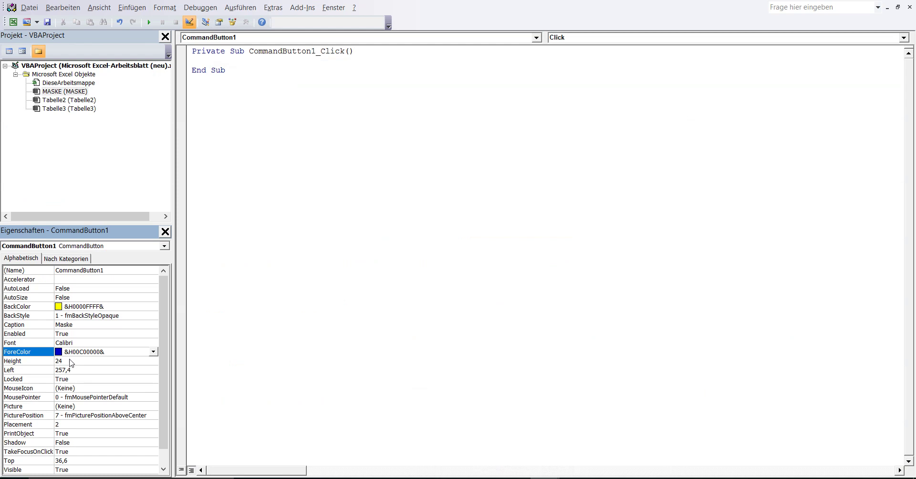
{"action": "left_click", "coordinate": [70, 361]}
{"action": "type", "text": "32,5"}
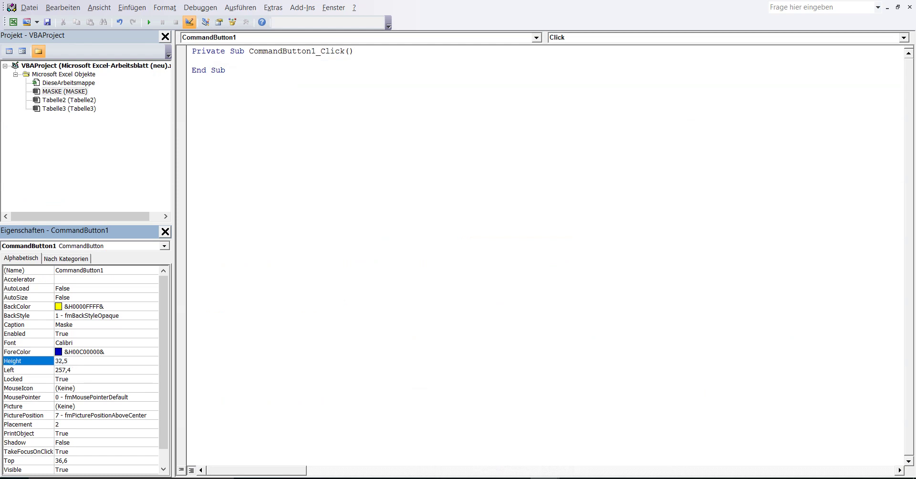
Correct the button's Height to 32,25, which displays as 32,4
{"action": "key", "text": "Down"}
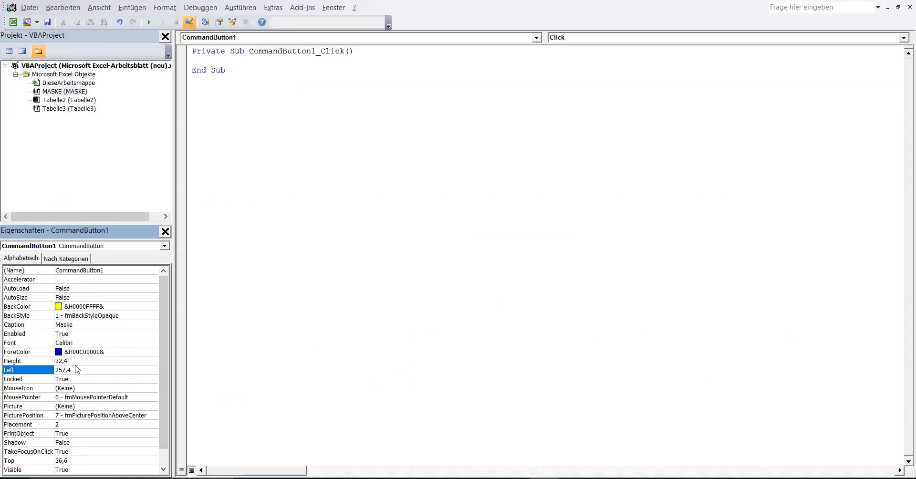
{"action": "left_click", "coordinate": [76, 360]}
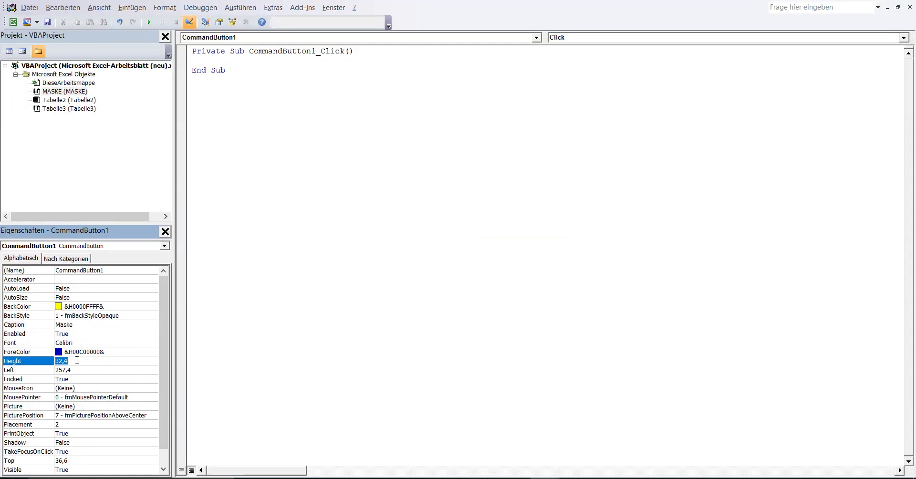
{"action": "type", "text": "32,25"}
{"action": "left_click", "coordinate": [79, 372]}
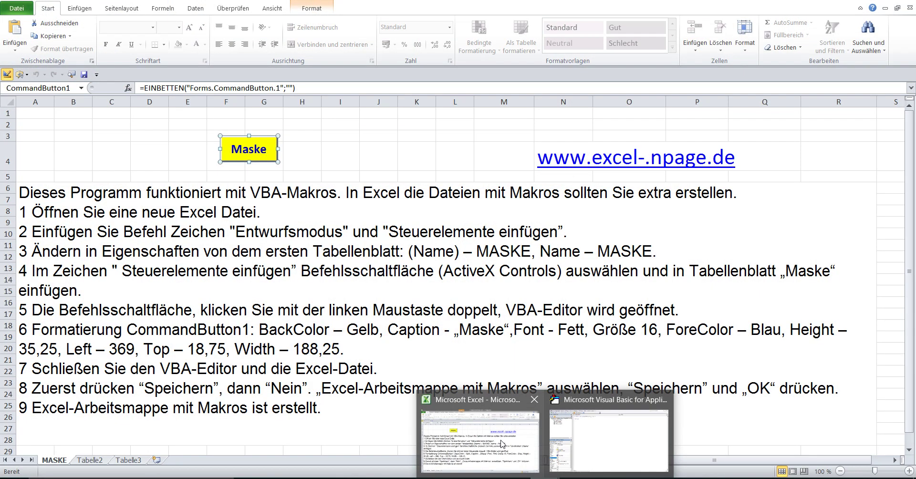
Set the button's Left position to 369
{"action": "left_click", "coordinate": [606, 434]}
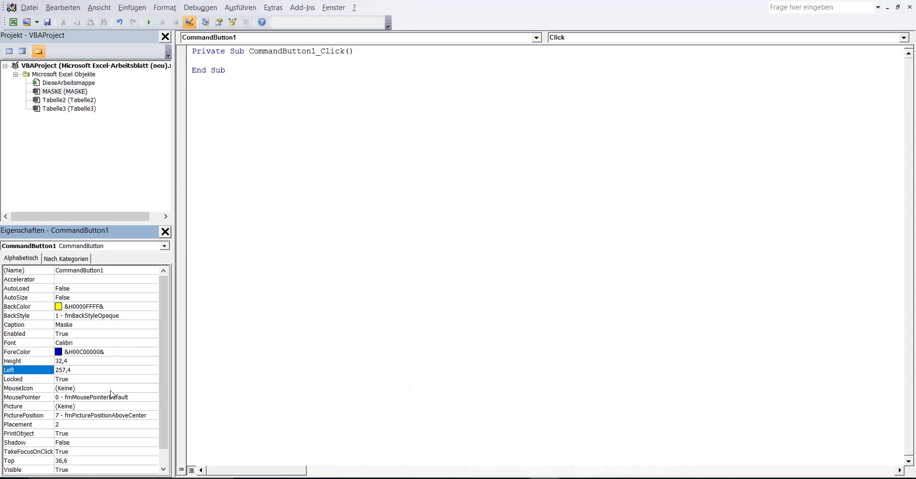
{"action": "double_click", "coordinate": [81, 372]}
{"action": "type", "text": "369"}
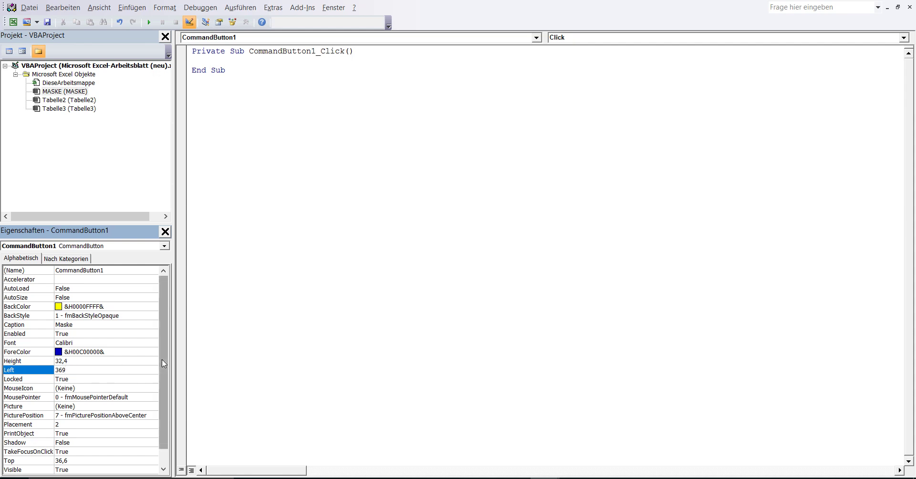
{"action": "scroll", "coordinate": [162, 359], "scroll_direction": "down", "scroll_amount": 1}
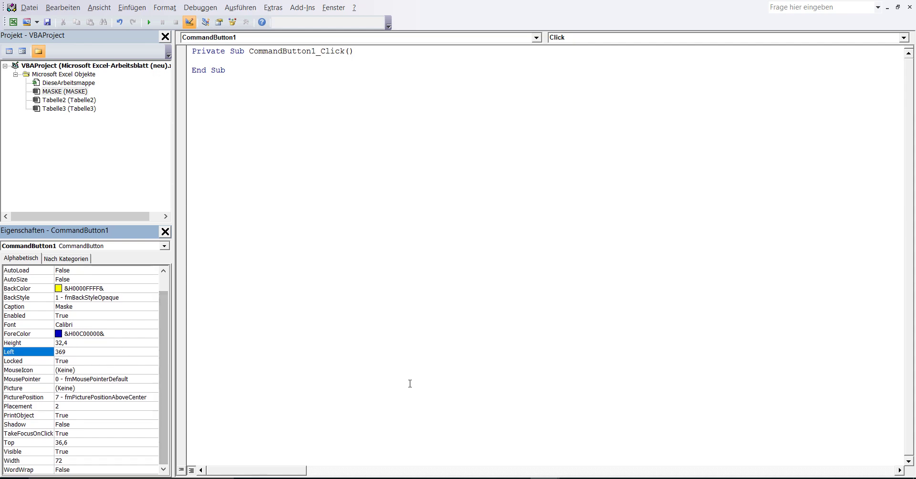
{"action": "mouse_move", "coordinate": [544, 477]}
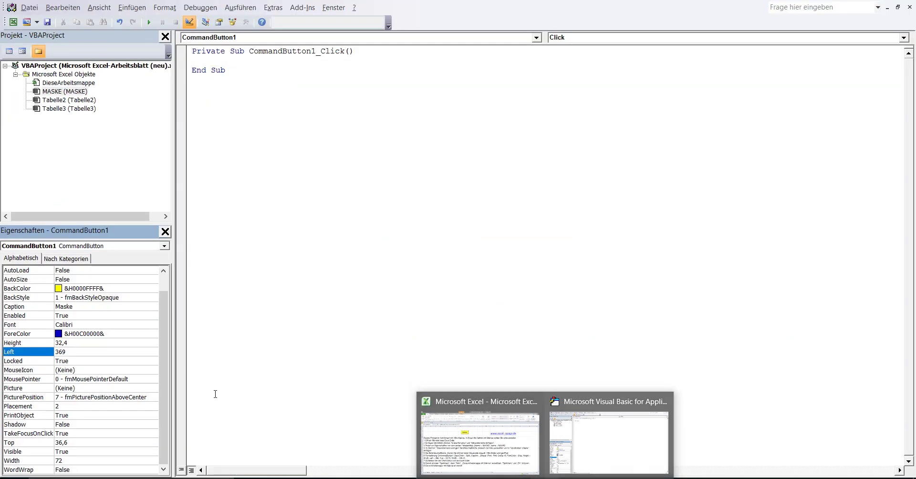
Set the button's Top to 18,7 and check the result on the Excel sheet
{"action": "left_click", "coordinate": [609, 443]}
{"action": "left_click", "coordinate": [75, 443]}
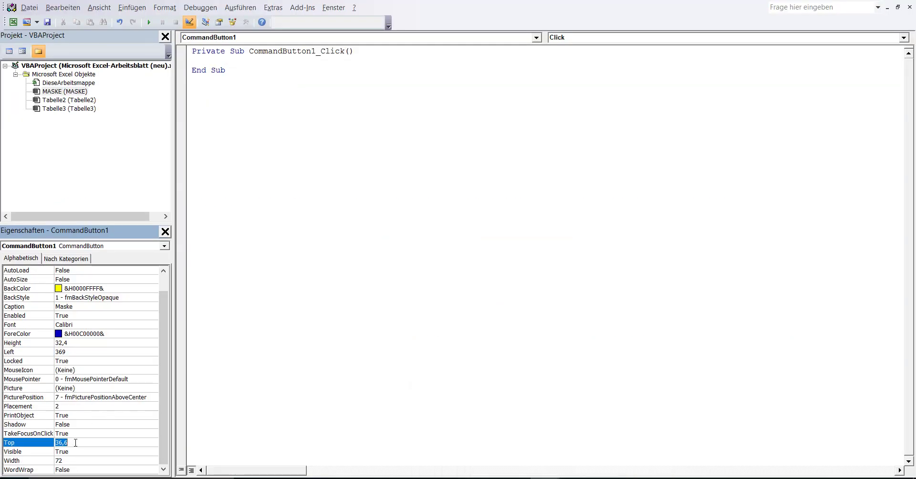
{"action": "type", "text": "18,"}
{"action": "type", "text": "75"}
{"action": "left_click", "coordinate": [164, 416]}
{"action": "left_click", "coordinate": [504, 454]}
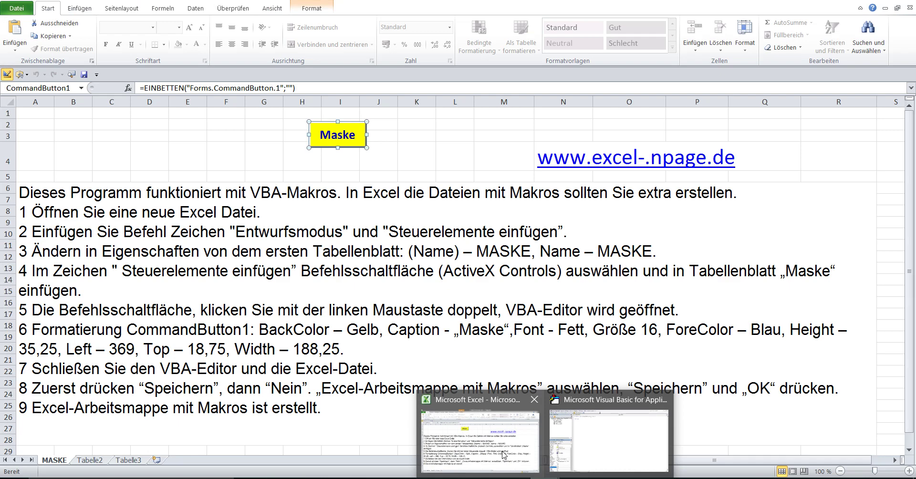
Set the button's Width to 188,25
{"action": "left_click", "coordinate": [608, 444]}
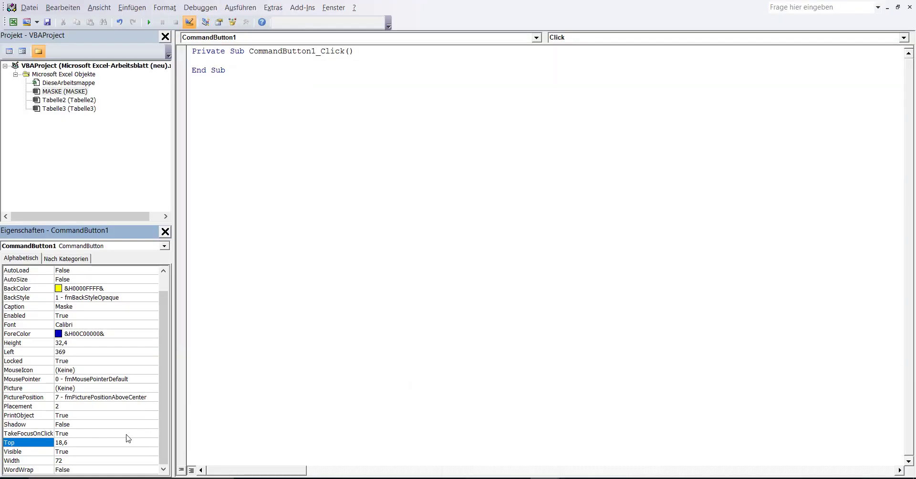
{"action": "left_click", "coordinate": [69, 461]}
{"action": "double_click", "coordinate": [70, 461]}
{"action": "type", "text": "188,25"}
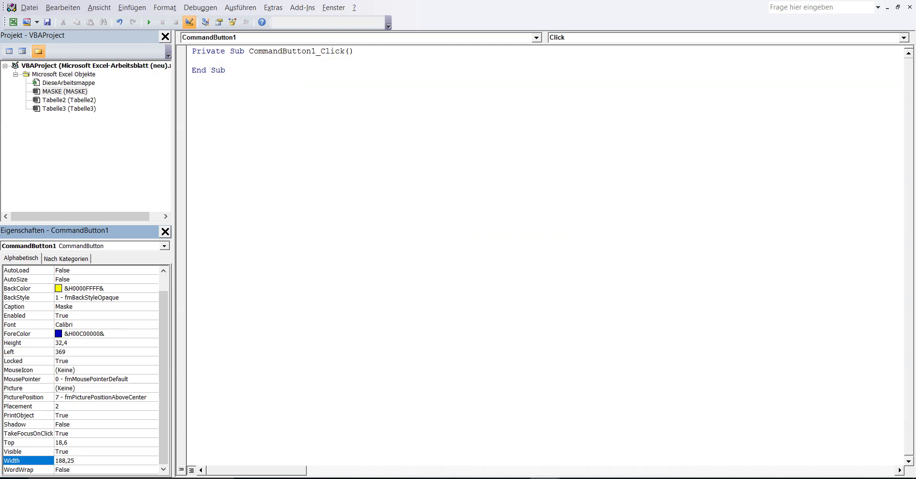
{"action": "key", "text": "Return"}
Back in Excel, review instruction steps 7–9 in A6, then select cell F4
{"action": "left_click", "coordinate": [480, 435]}
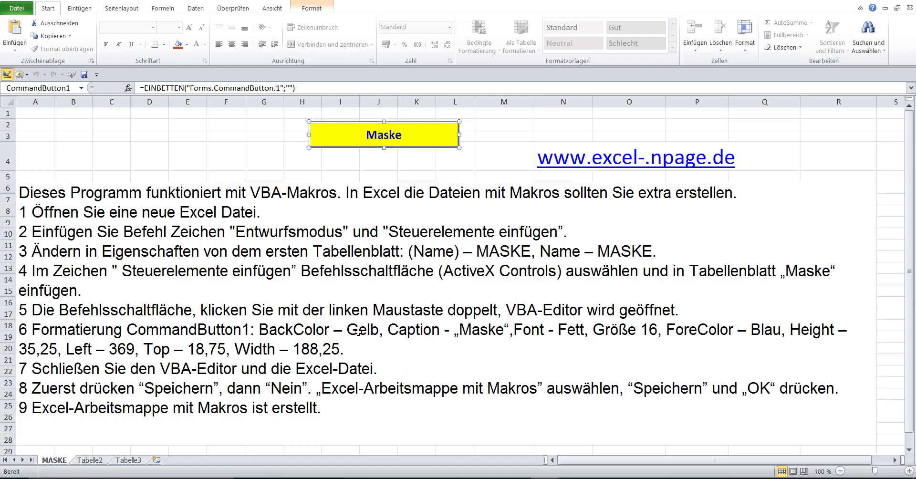
{"action": "double_click", "coordinate": [284, 311]}
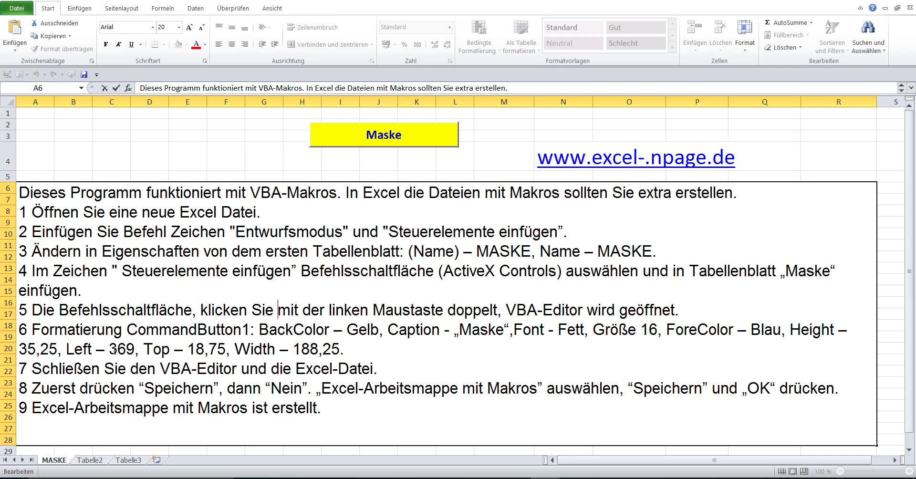
{"action": "left_click_drag", "start_coordinate": [31, 369], "coordinate": [515, 391]}
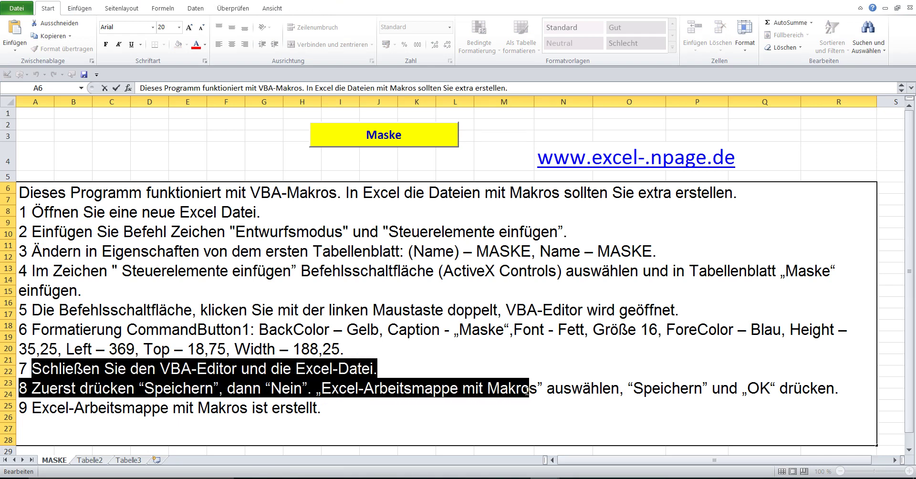
{"action": "left_click_drag", "start_coordinate": [515, 392], "coordinate": [381, 363]}
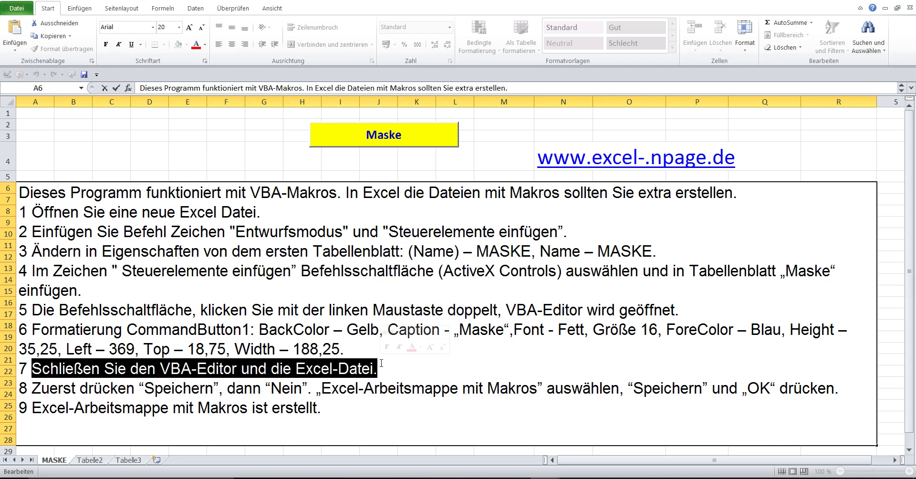
{"action": "left_click", "coordinate": [382, 365]}
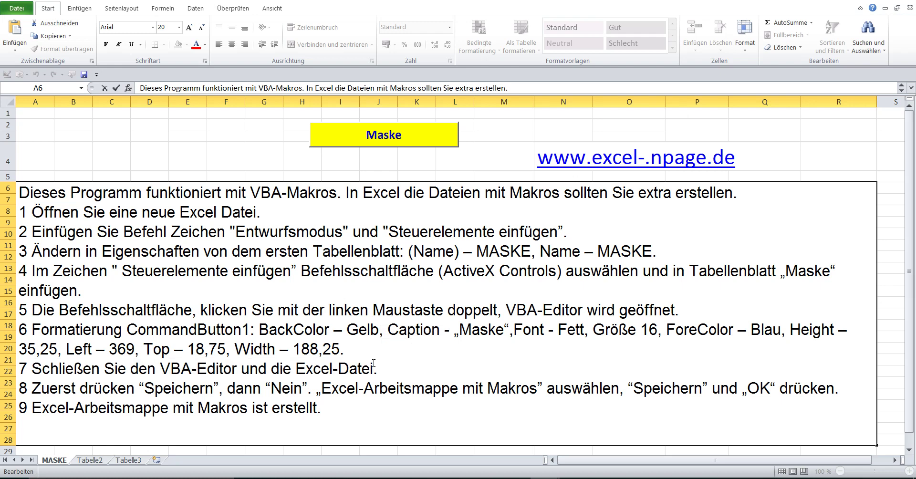
{"action": "left_click_drag", "start_coordinate": [23, 368], "coordinate": [366, 407]}
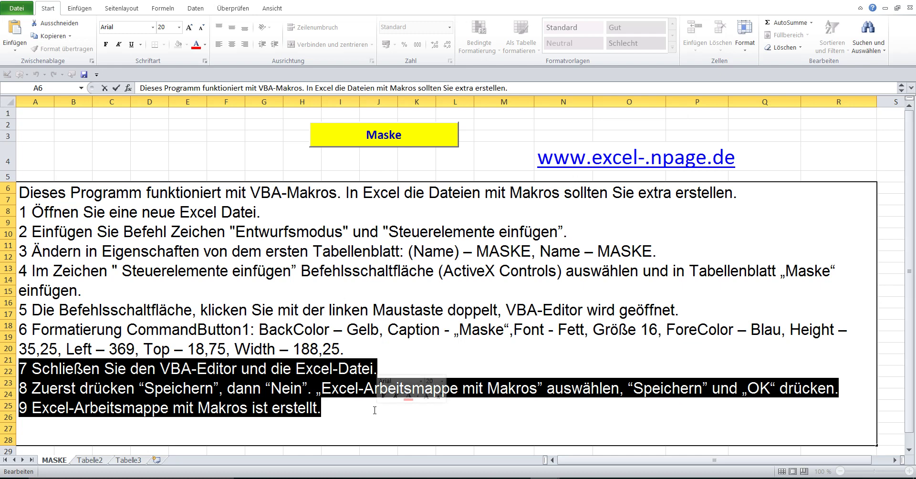
{"action": "left_click", "coordinate": [225, 155]}
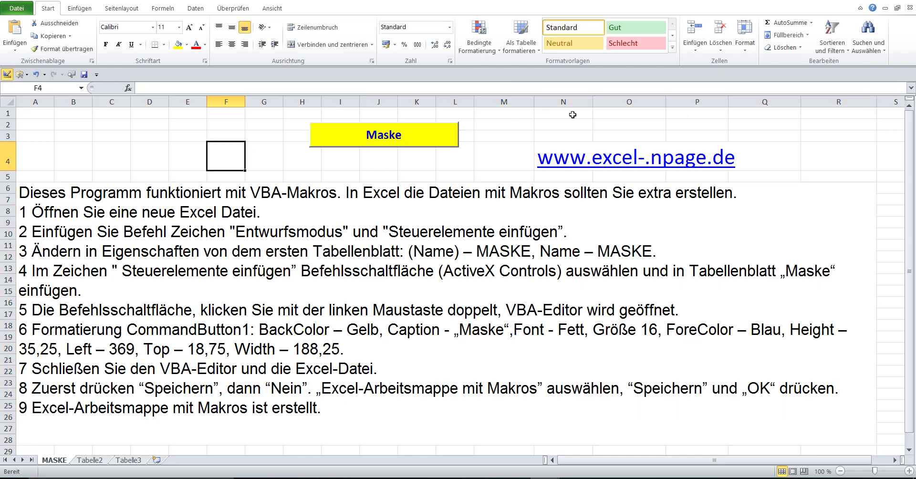
On closing, decline saving without macros and save as Excel-Arbeitsmappe mit Makros (.xlsm)
{"action": "left_click", "coordinate": [902, 1]}
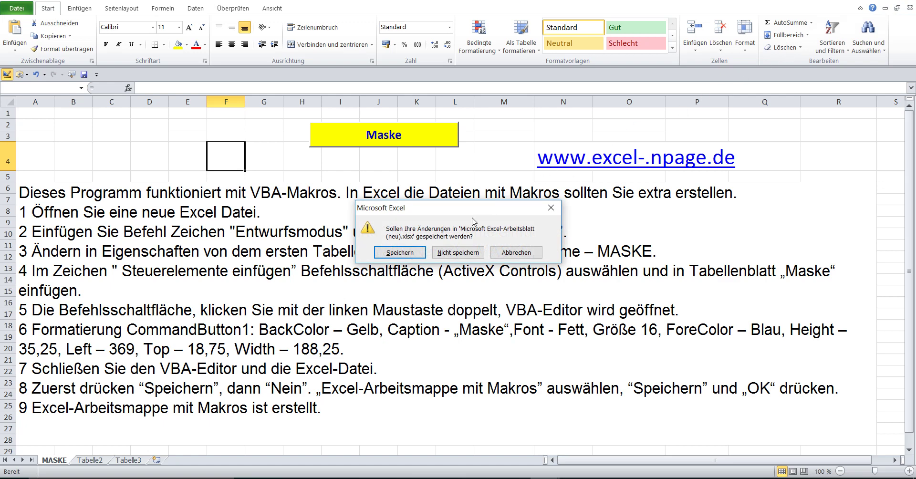
{"action": "left_click", "coordinate": [407, 253]}
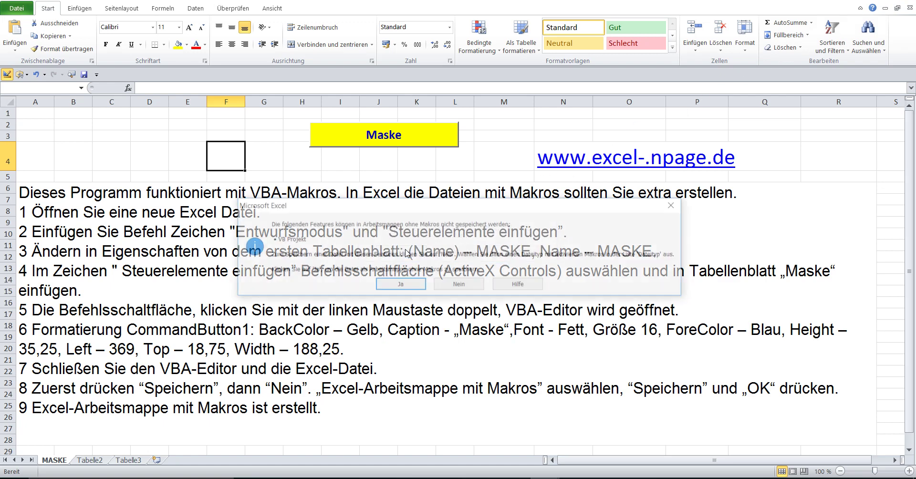
{"action": "left_click", "coordinate": [469, 287]}
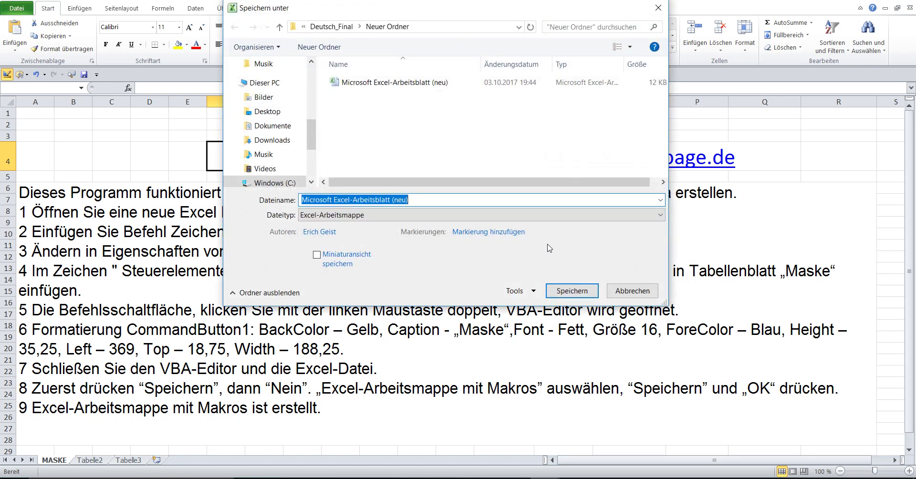
{"action": "left_click", "coordinate": [661, 200]}
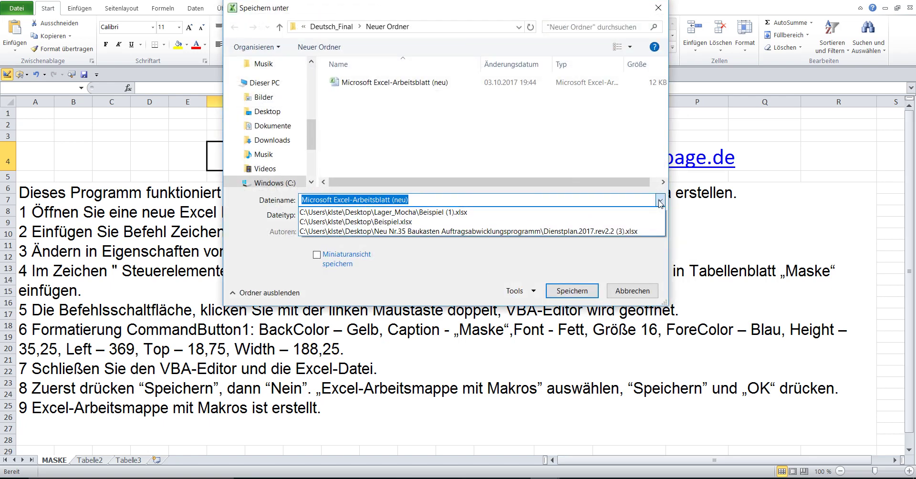
{"action": "left_click", "coordinate": [660, 204]}
{"action": "left_click", "coordinate": [653, 216]}
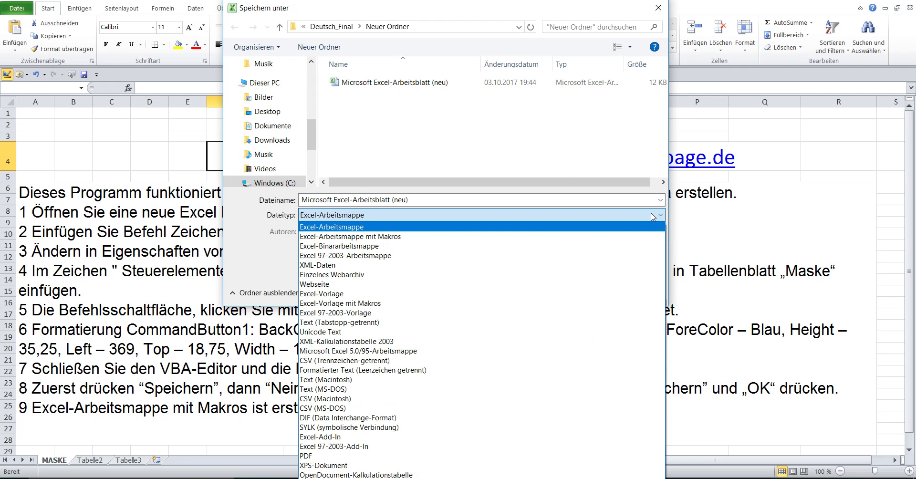
{"action": "left_click", "coordinate": [413, 240]}
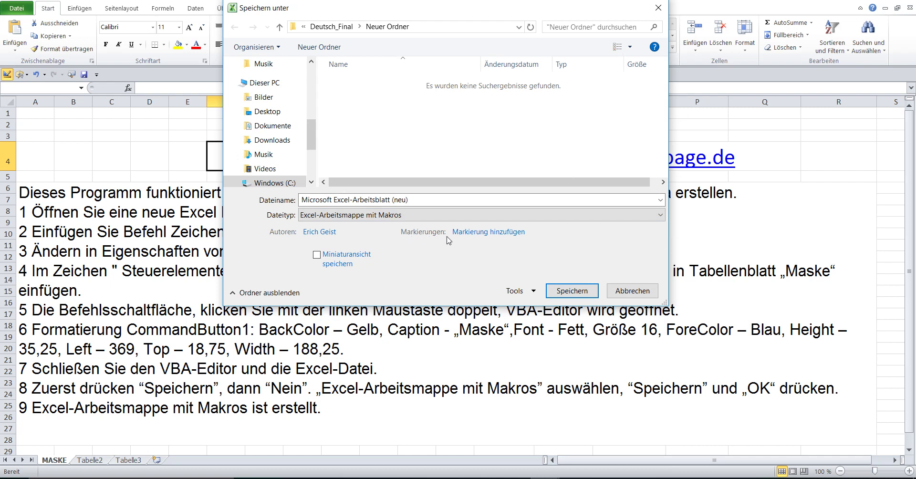
{"action": "left_click", "coordinate": [572, 291]}
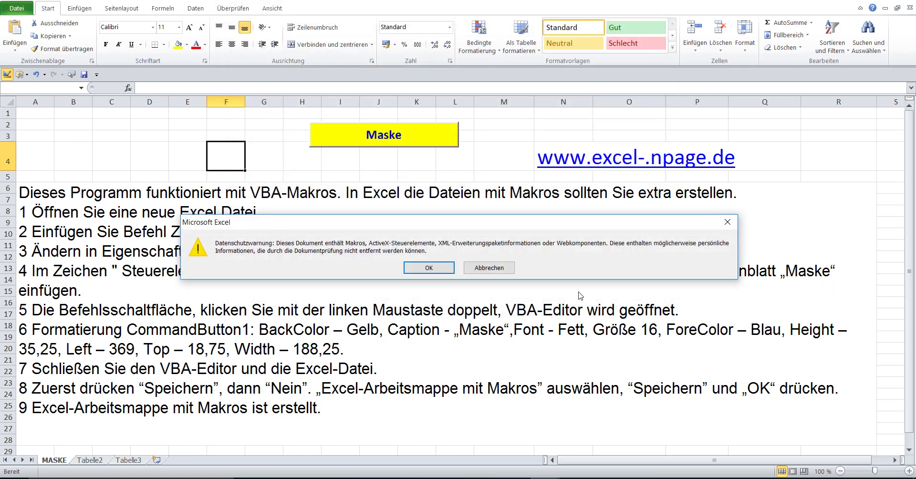
Confirm the privacy warning, reopen the new .xlsm workbook, and enable its content
{"action": "left_click", "coordinate": [431, 268]}
{"action": "left_click", "coordinate": [172, 74]}
{"action": "double_click", "coordinate": [172, 61]}
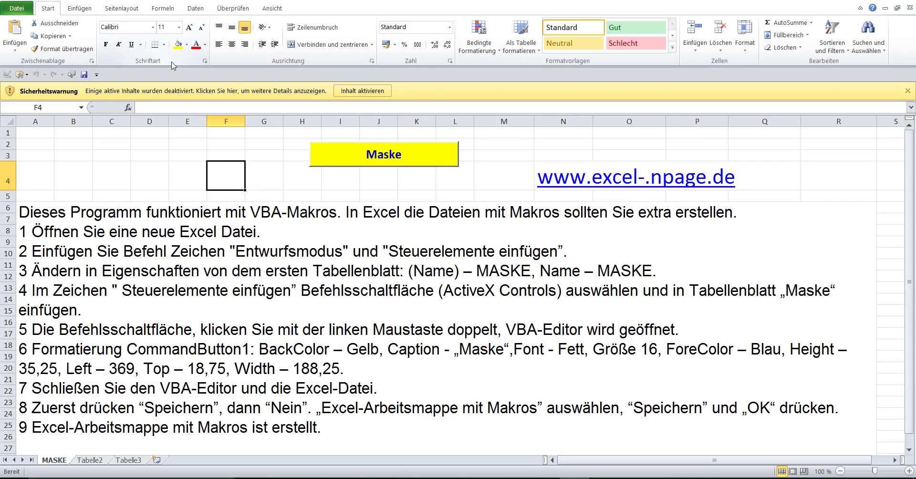
{"action": "left_click", "coordinate": [356, 90]}
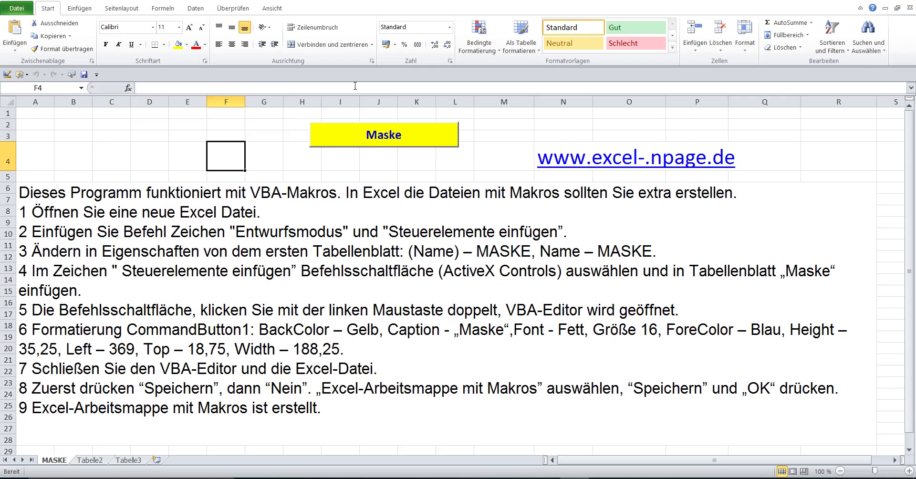
Highlight step 9 of the instructions text in A6, then test the Maske button
{"action": "left_click", "coordinate": [318, 297]}
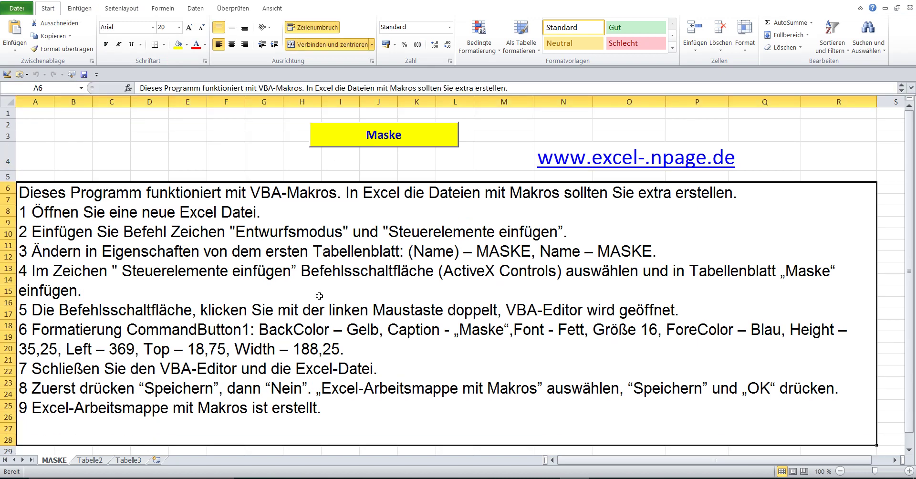
{"action": "double_click", "coordinate": [214, 388]}
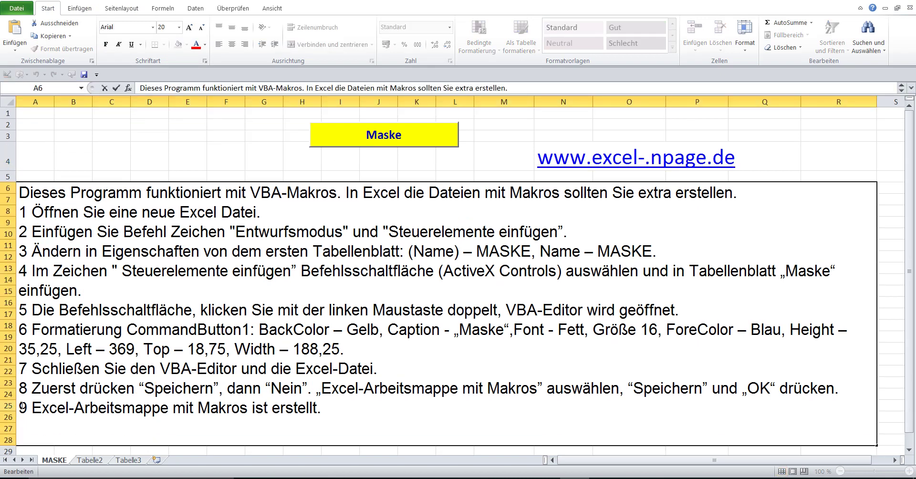
{"action": "left_click_drag", "start_coordinate": [21, 406], "coordinate": [365, 415]}
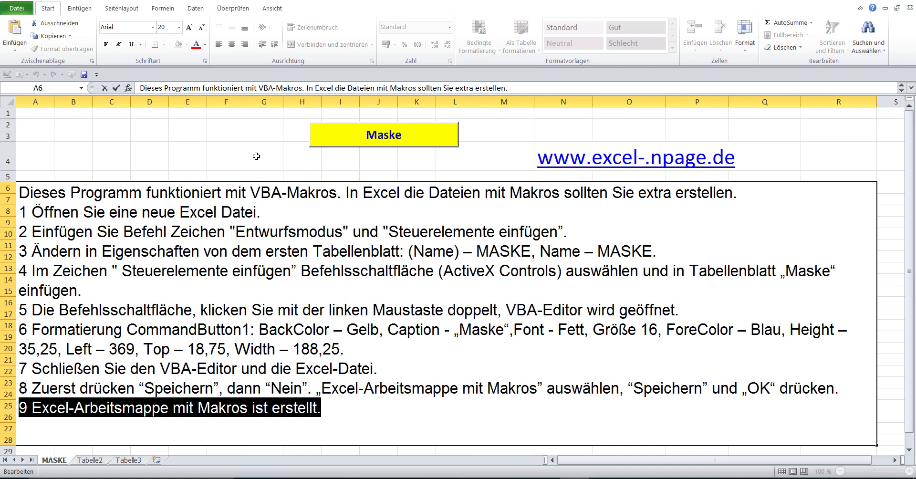
{"action": "left_click", "coordinate": [257, 156]}
{"action": "left_click", "coordinate": [319, 138]}
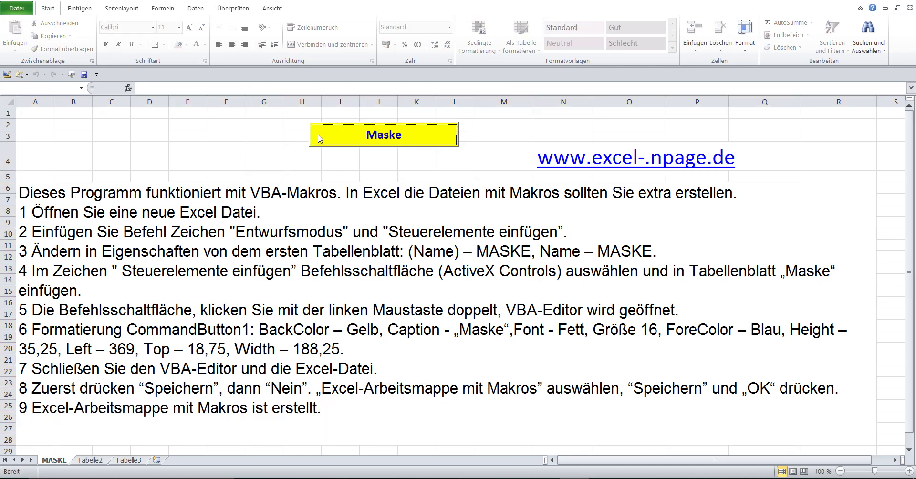